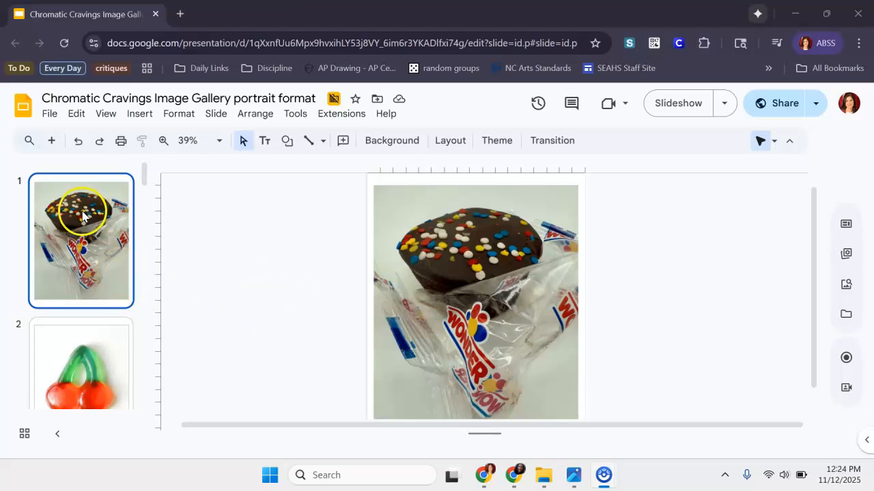
- Make a copy of the entire presentation, keeping the suggested name and the Unit 8: Color folder
{"action": "scroll", "coordinate": [86, 300], "scroll_direction": "down", "scroll_amount": 2}
{"action": "scroll", "coordinate": [85, 302], "scroll_direction": "down", "scroll_amount": 14}
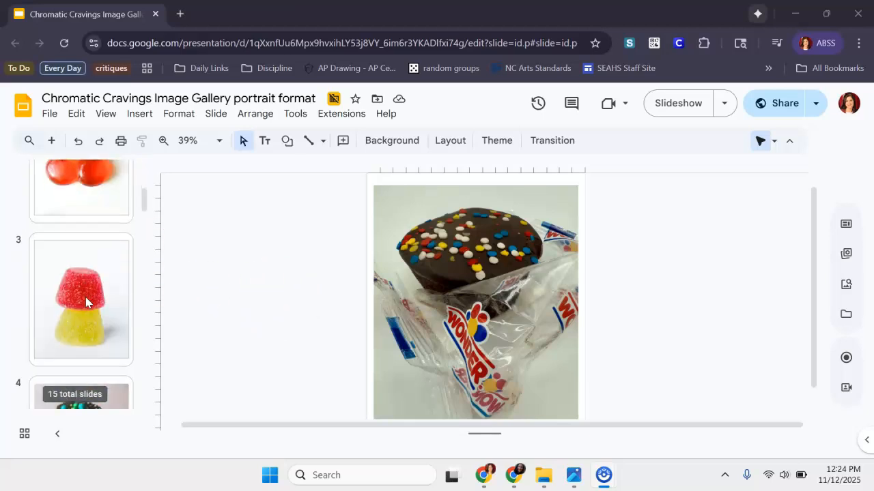
{"action": "scroll", "coordinate": [85, 302], "scroll_direction": "up", "scroll_amount": 15}
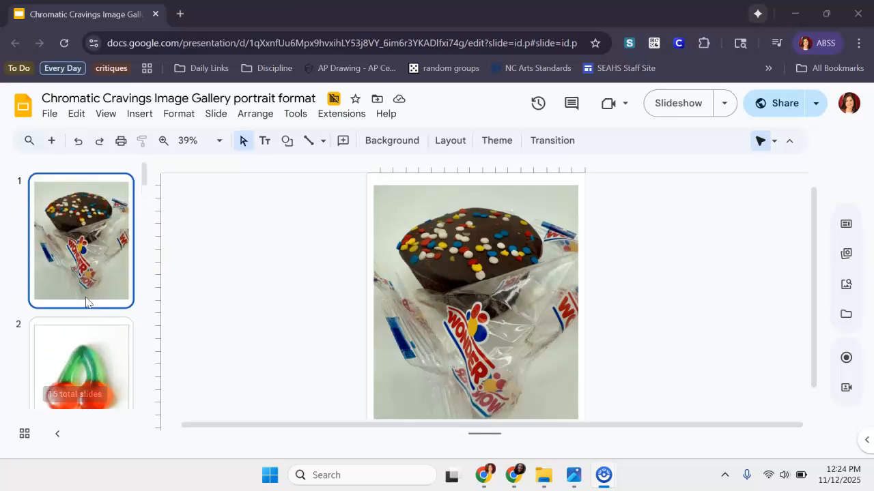
{"action": "left_click", "coordinate": [54, 114]}
{"action": "scroll", "coordinate": [80, 168], "scroll_direction": "up", "scroll_amount": 3}
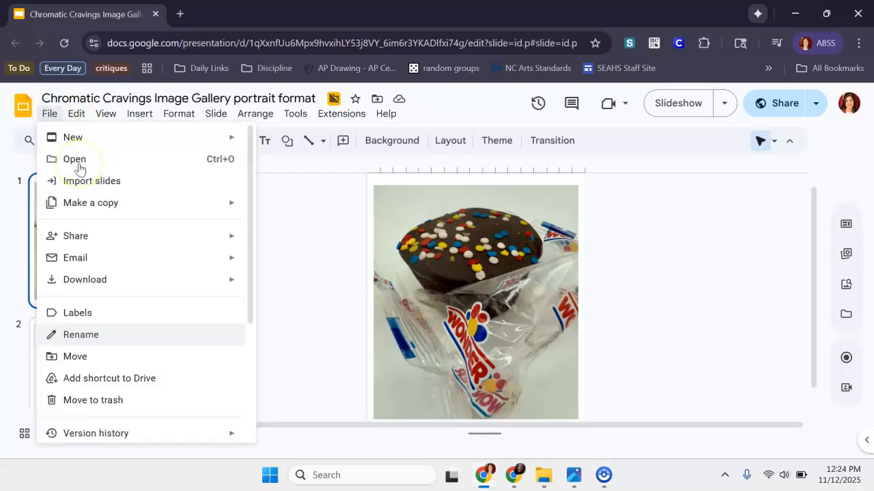
{"action": "mouse_move", "coordinate": [49, 114]}
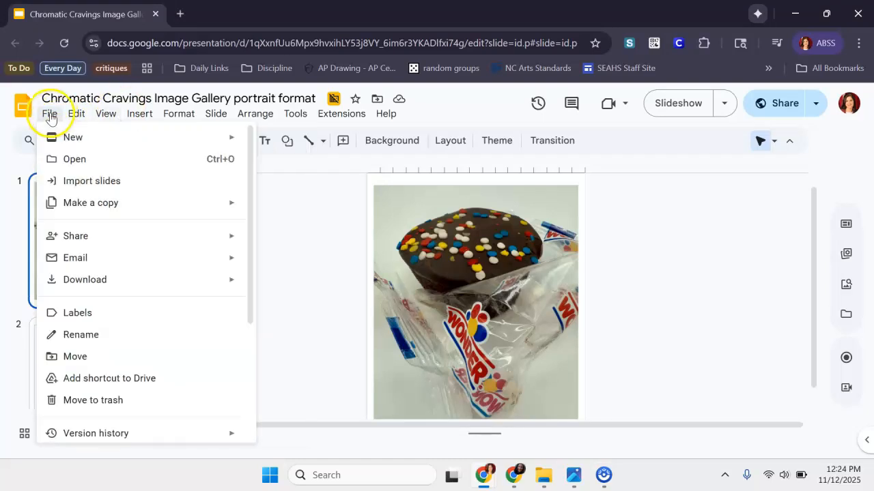
{"action": "mouse_move", "coordinate": [68, 204]}
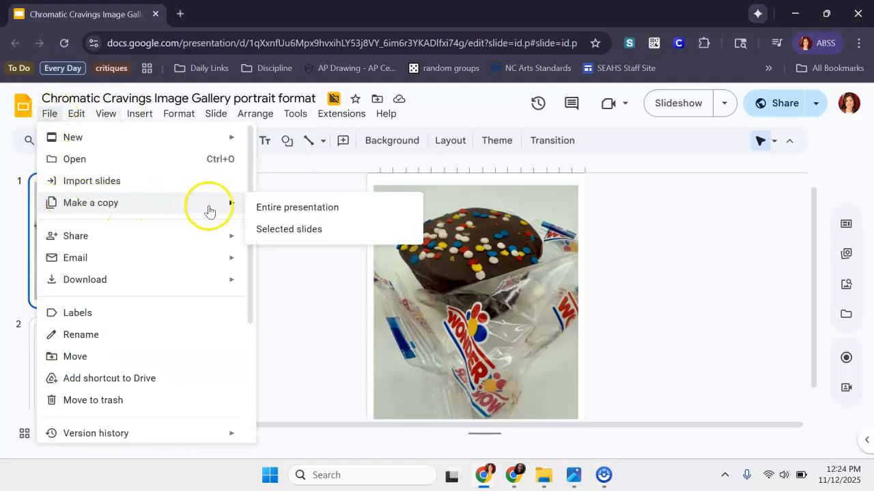
{"action": "left_click", "coordinate": [273, 208]}
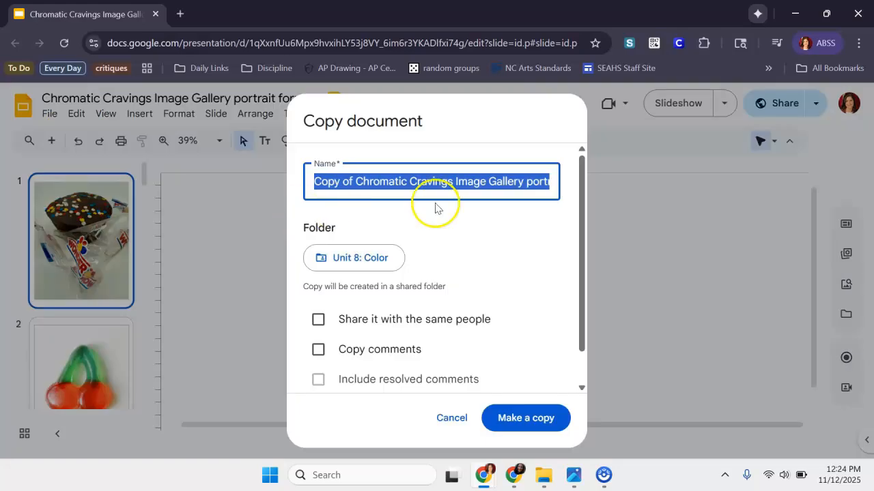
{"action": "left_click", "coordinate": [530, 420]}
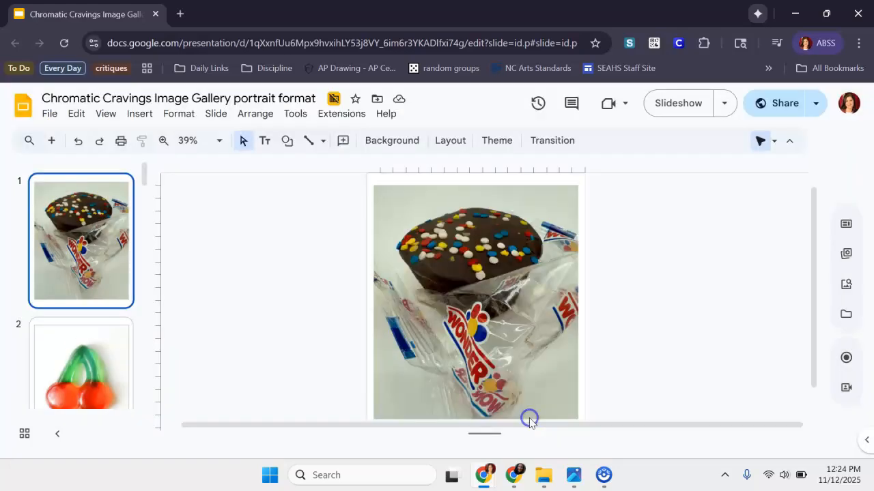
{"action": "left_click", "coordinate": [280, 218]}
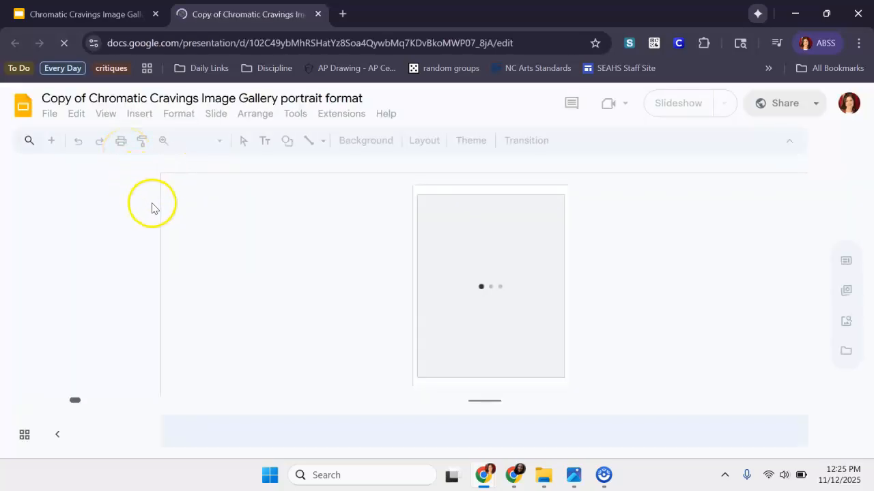
- Delete slides 2 through 15 from the copy, keeping only the first slide with the chocolate-covered treat
{"action": "left_click", "coordinate": [98, 261]}
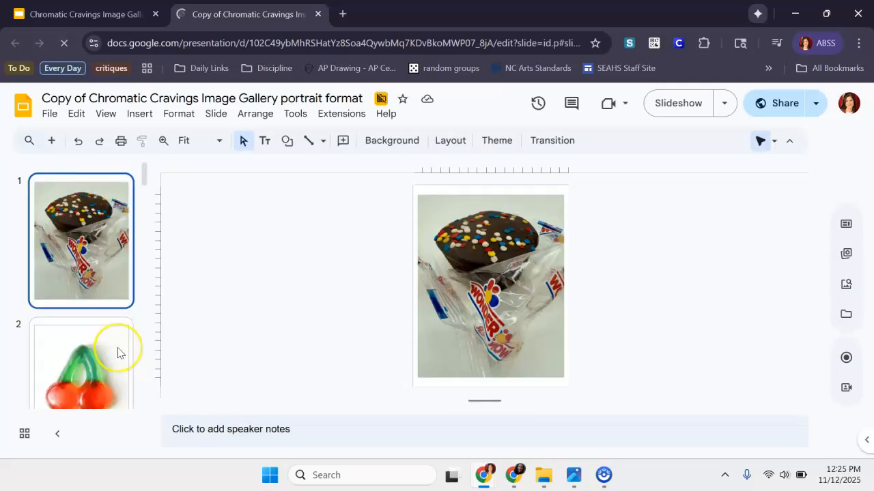
{"action": "left_click", "coordinate": [80, 216]}
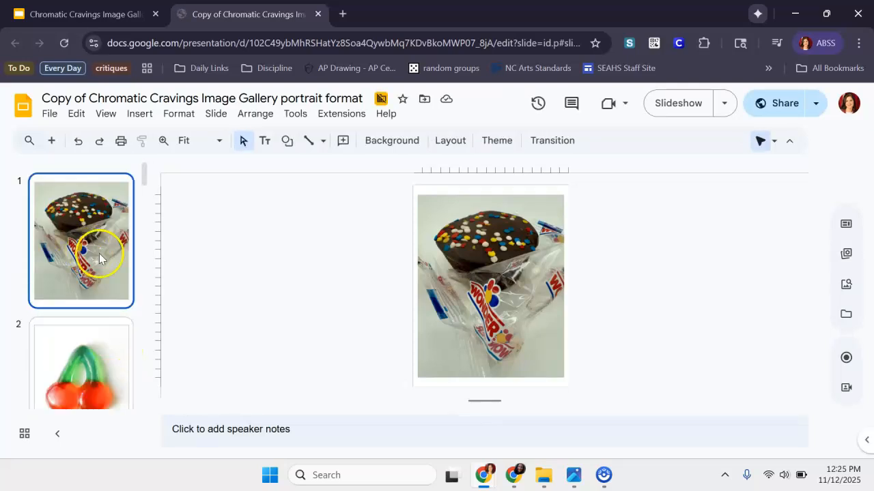
{"action": "scroll", "coordinate": [71, 217], "scroll_direction": "down", "scroll_amount": 3}
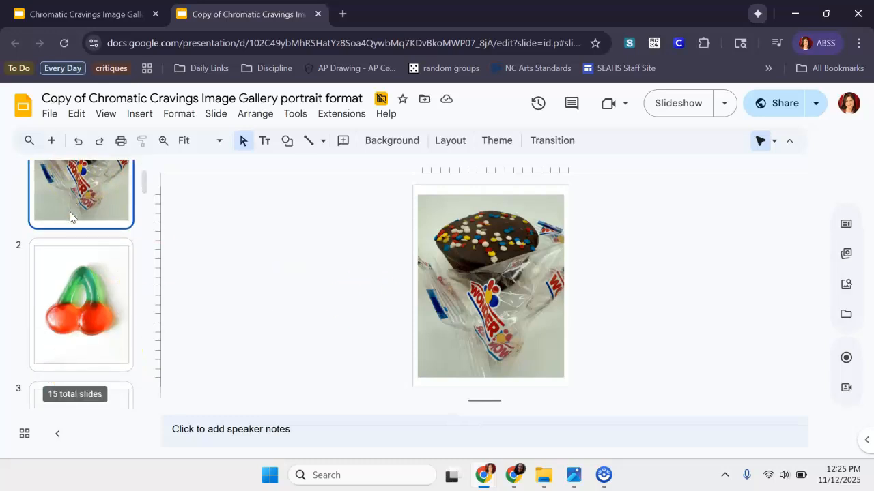
{"action": "scroll", "coordinate": [70, 217], "scroll_direction": "up", "scroll_amount": 2}
{"action": "scroll", "coordinate": [70, 216], "scroll_direction": "down", "scroll_amount": 1}
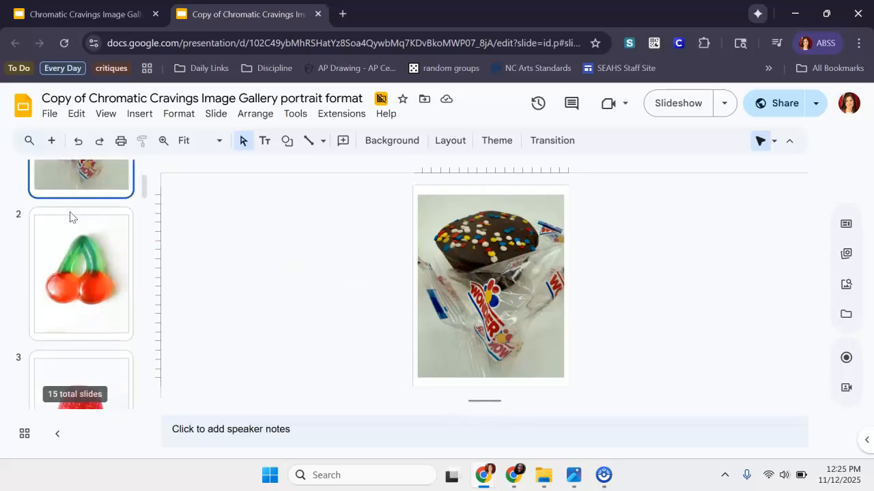
{"action": "left_click", "coordinate": [75, 237]}
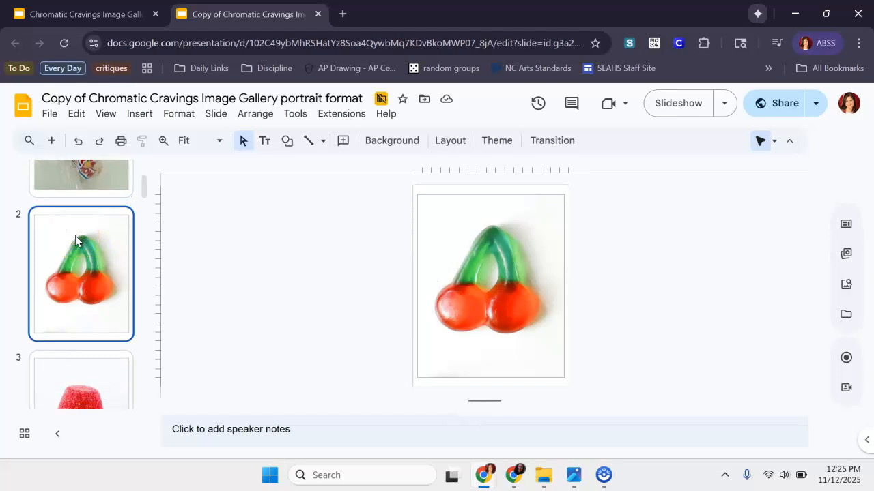
{"action": "scroll", "coordinate": [75, 235], "scroll_direction": "down", "scroll_amount": 10}
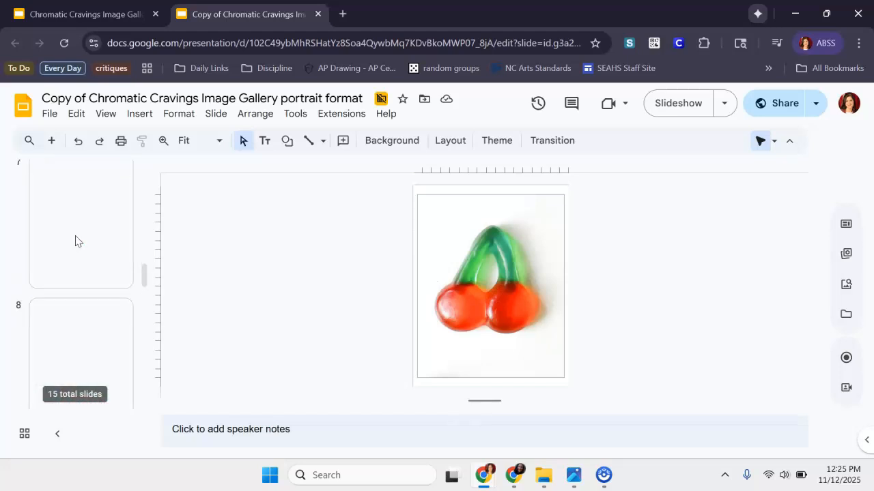
{"action": "scroll", "coordinate": [75, 236], "scroll_direction": "down", "scroll_amount": 10}
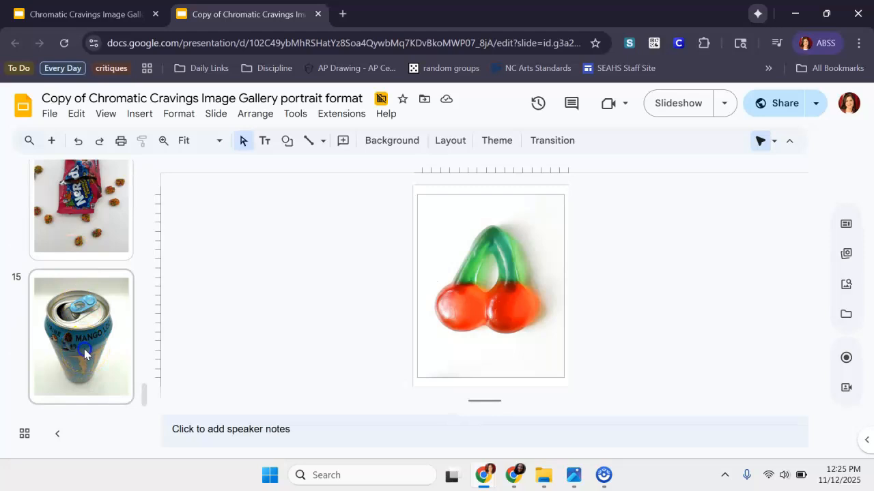
{"action": "left_click", "coordinate": [84, 349], "text": "shift"}
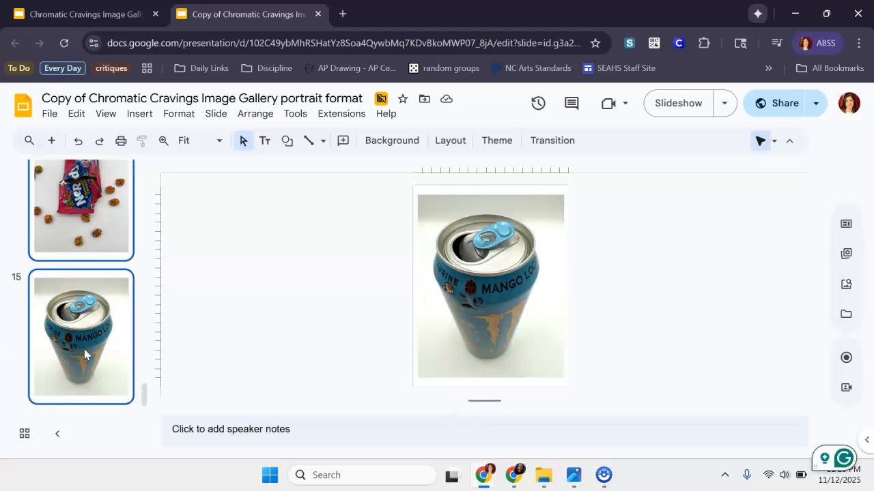
{"action": "key", "text": "Delete"}
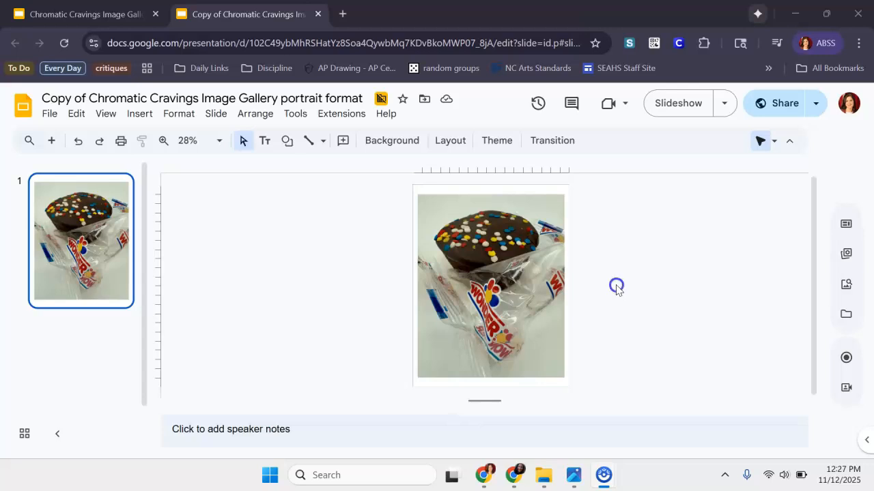
{"action": "scroll", "coordinate": [616, 288], "scroll_direction": "up", "scroll_amount": 5}
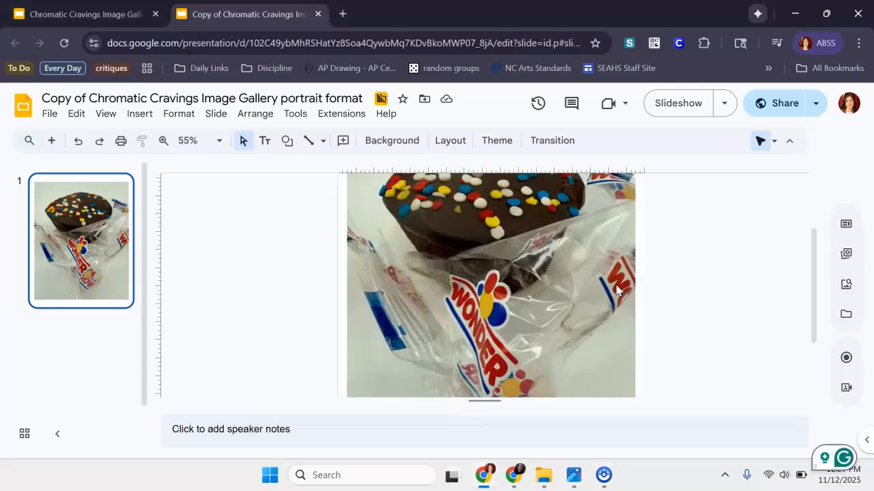
{"action": "scroll", "coordinate": [616, 289], "scroll_direction": "up", "scroll_amount": 3}
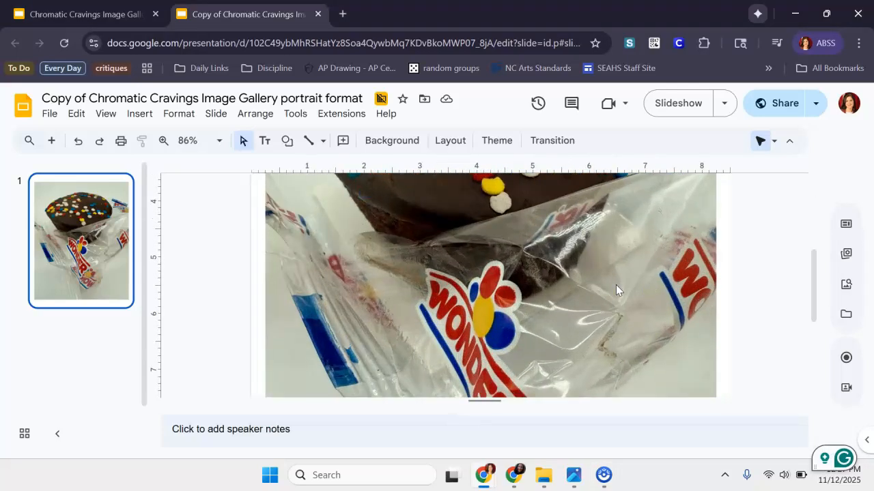
{"action": "scroll", "coordinate": [616, 289], "scroll_direction": "down", "scroll_amount": 6}
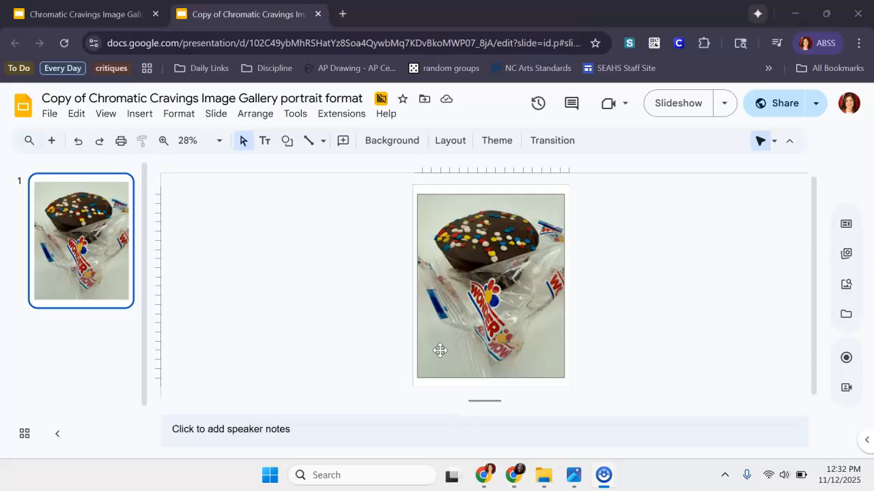
- Draw a short line from the blank area beside the slide into the photo's lower-left gray background and color it black
{"action": "left_click", "coordinate": [309, 142]}
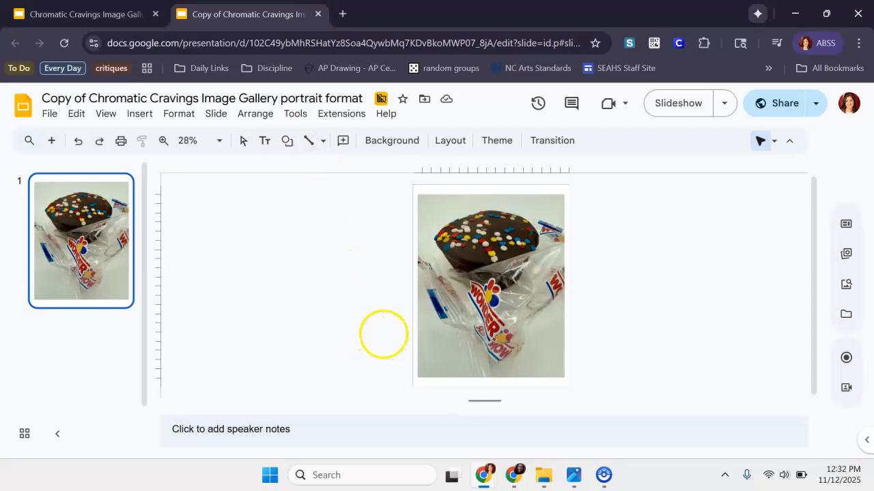
{"action": "mouse_move", "coordinate": [377, 334]}
{"action": "left_mouse_down"}
{"action": "mouse_move", "coordinate": [419, 347]}
{"action": "mouse_move", "coordinate": [432, 339]}
{"action": "left_mouse_up"}
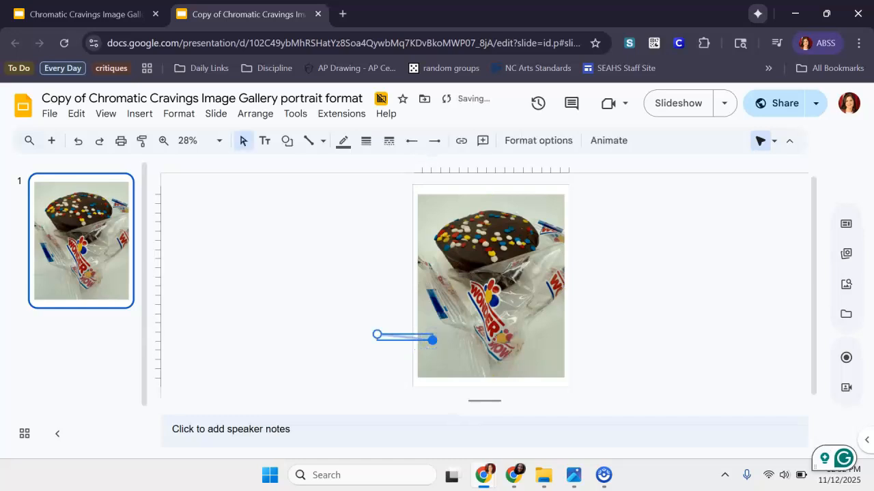
{"action": "left_click", "coordinate": [344, 141]}
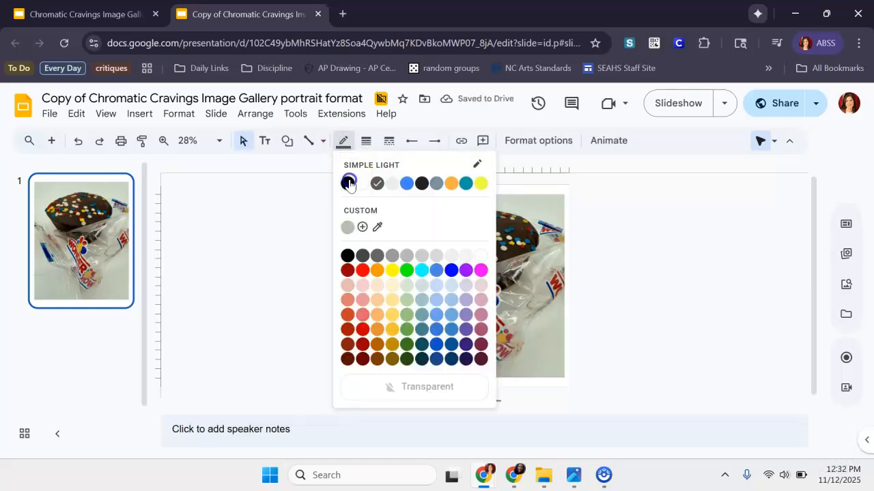
{"action": "left_click", "coordinate": [347, 183]}
{"action": "left_click", "coordinate": [343, 235]}
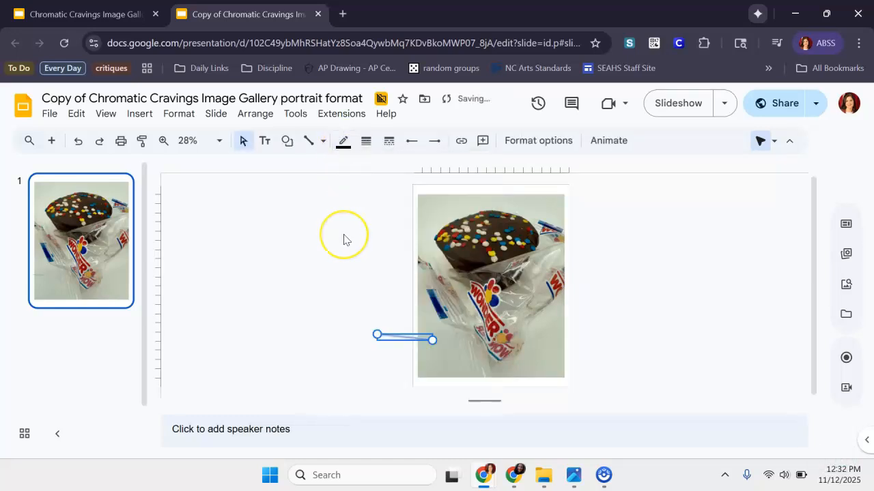
{"action": "left_click", "coordinate": [330, 287]}
- Draw a small circle outside the slide, covering the outer end of the black line
{"action": "left_click", "coordinate": [287, 142]}
{"action": "mouse_move", "coordinate": [293, 166]}
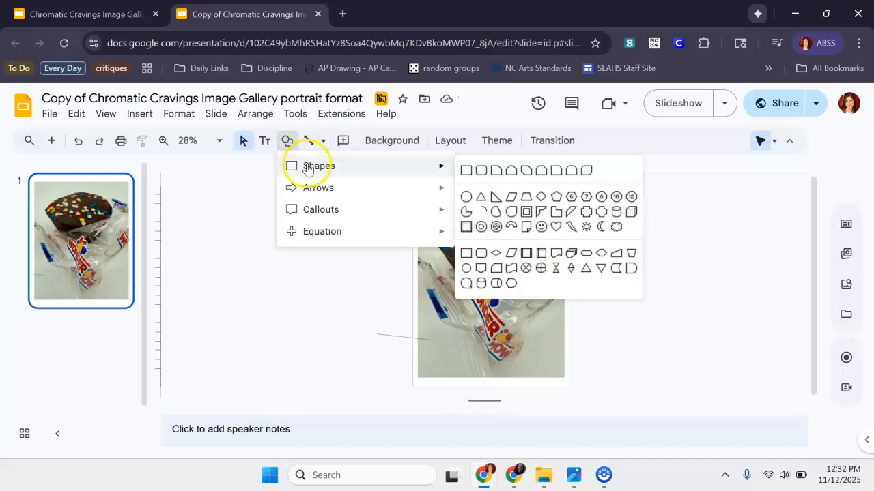
{"action": "left_click", "coordinate": [467, 197]}
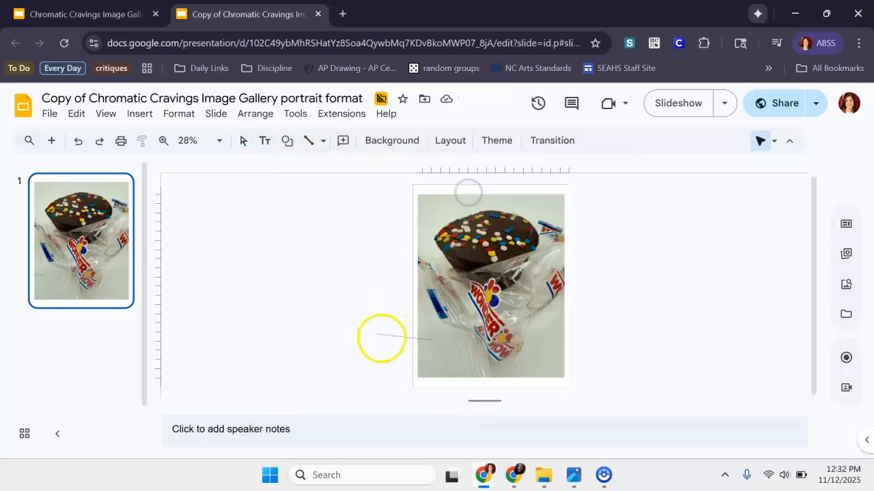
{"action": "left_click_drag", "start_coordinate": [362, 322], "coordinate": [383, 343]}
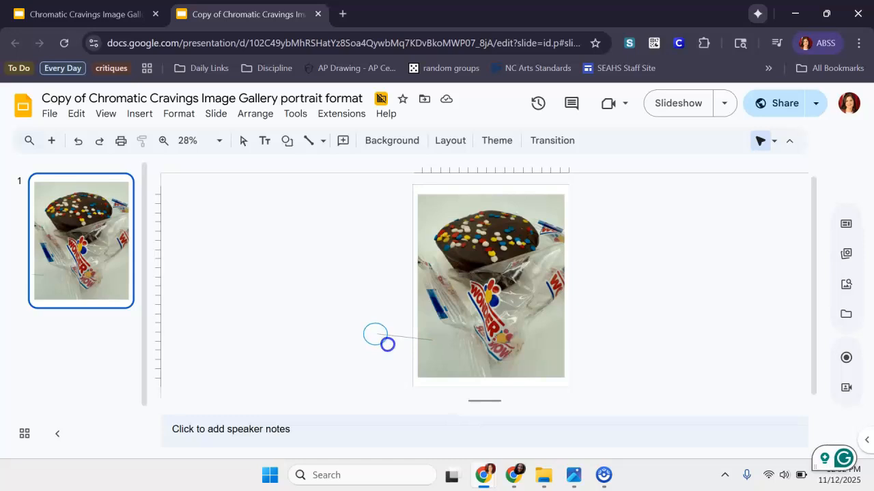
{"action": "left_click_drag", "start_coordinate": [387, 344], "coordinate": [386, 344]}
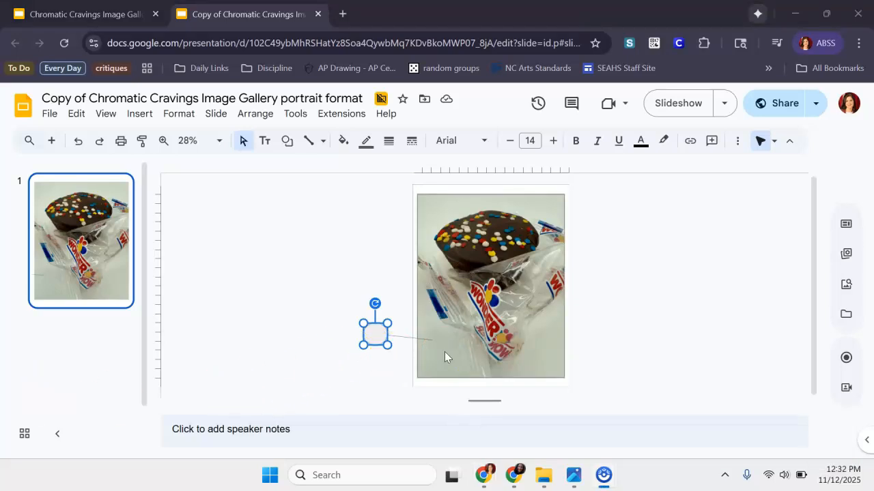
{"action": "left_click", "coordinate": [382, 379]}
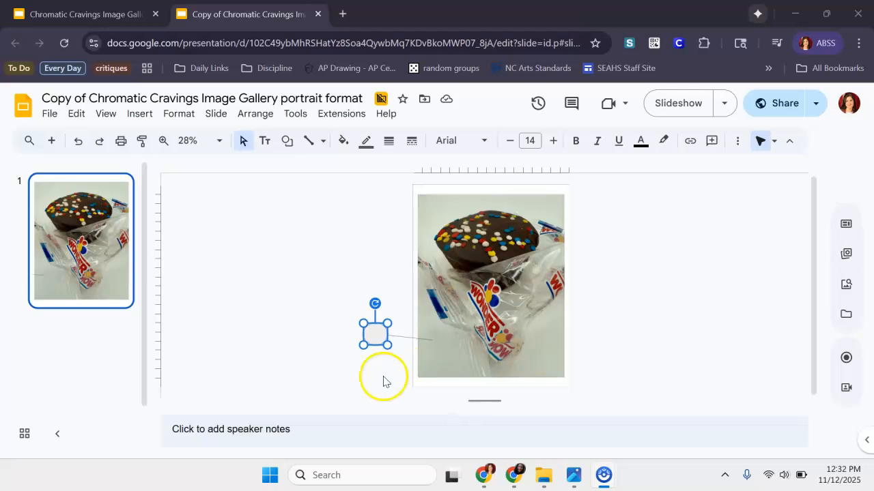
- Fill the circle with a custom color sampled by eyedropper from the photo's gray background at the line's inner end
{"action": "scroll", "coordinate": [383, 378], "scroll_direction": "up", "scroll_amount": 2}
{"action": "scroll", "coordinate": [382, 379], "scroll_direction": "up", "scroll_amount": 1}
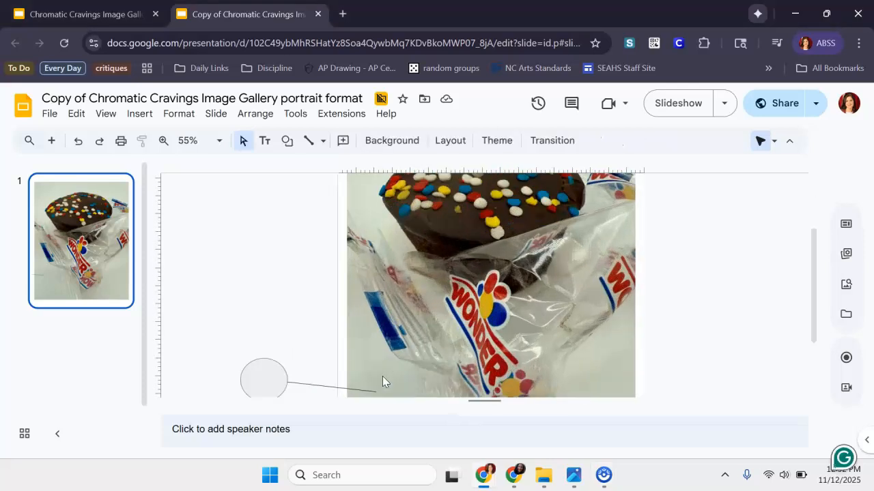
{"action": "scroll", "coordinate": [383, 381], "scroll_direction": "down", "scroll_amount": 3}
{"action": "left_click", "coordinate": [286, 265]}
{"action": "left_click", "coordinate": [255, 289]}
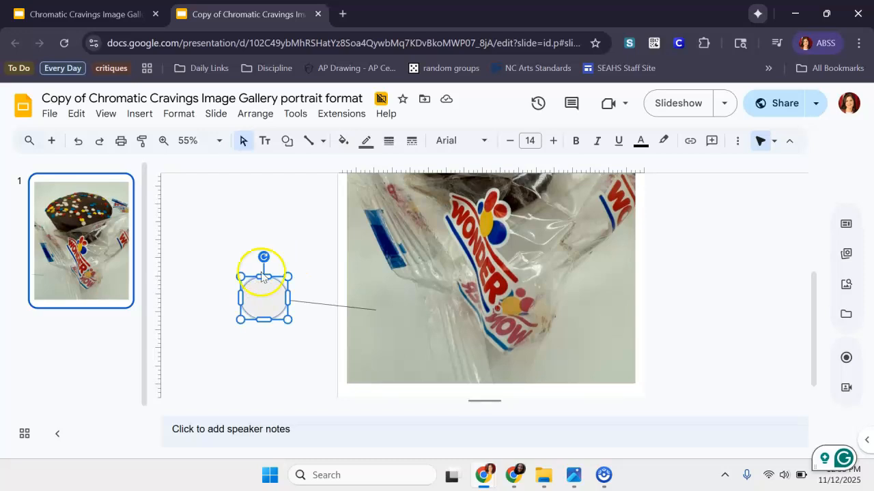
{"action": "left_click", "coordinate": [344, 142]}
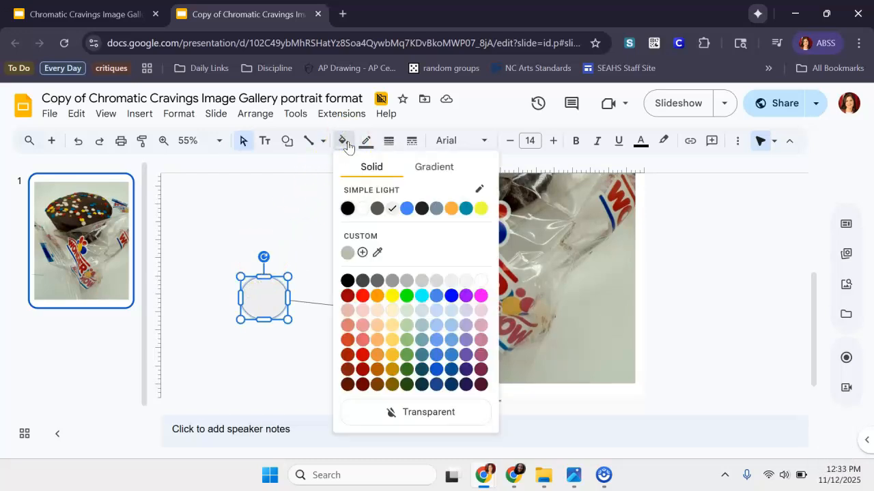
{"action": "left_click", "coordinate": [379, 254]}
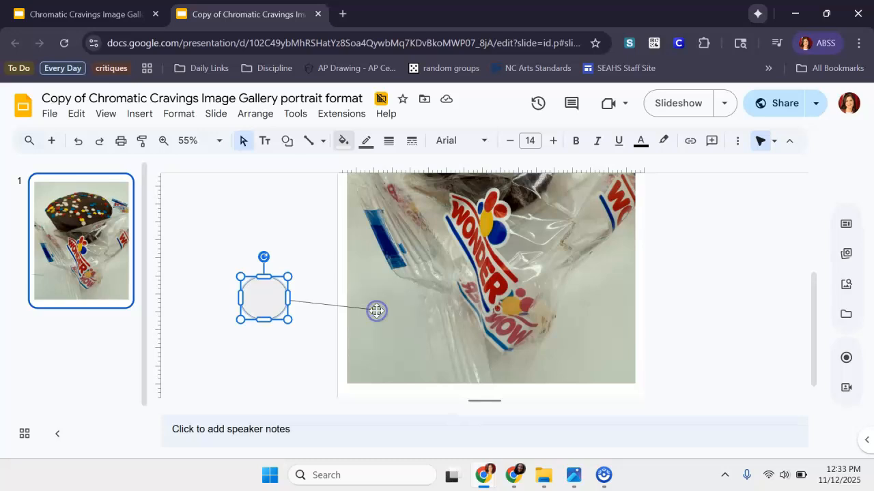
{"action": "left_click", "coordinate": [376, 311]}
{"action": "left_click", "coordinate": [265, 299]}
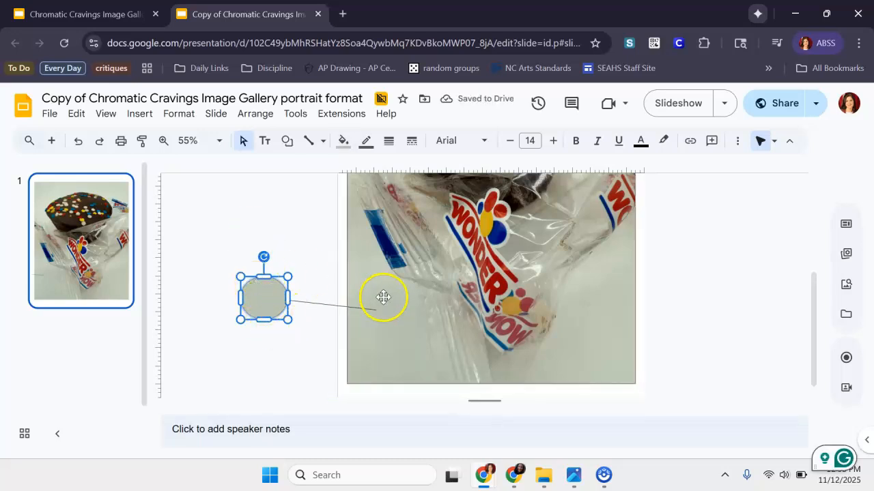
{"action": "left_click", "coordinate": [305, 355]}
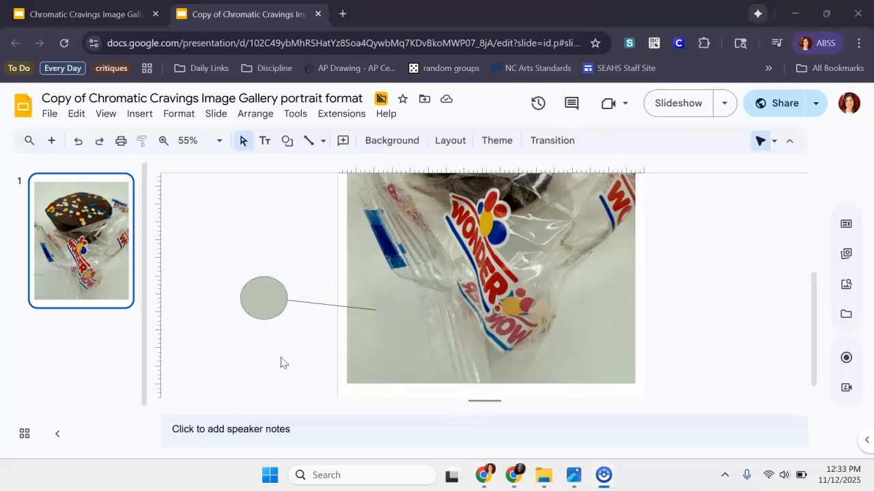
- Check the hex and RGB values of the gray circle's custom fill color, leaving the fill as it is
{"action": "scroll", "coordinate": [280, 363], "scroll_direction": "up", "scroll_amount": 2}
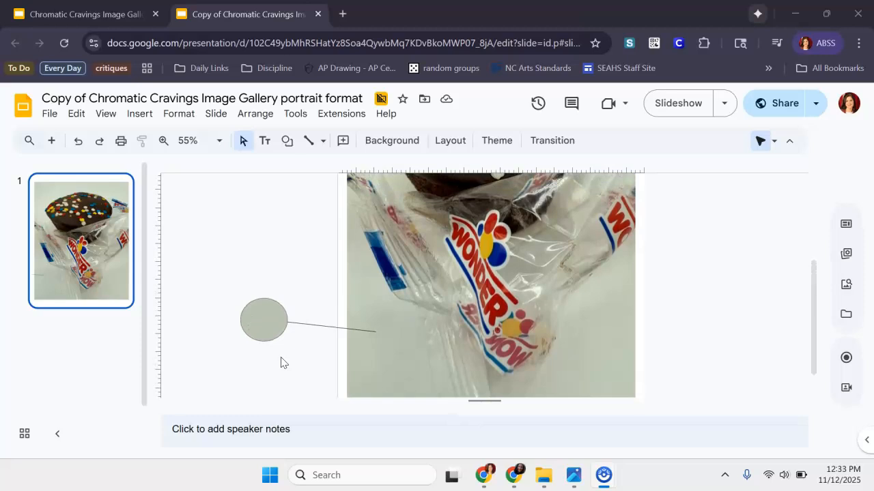
{"action": "left_click", "coordinate": [311, 324]}
{"action": "left_click", "coordinate": [257, 310]}
{"action": "left_click", "coordinate": [258, 310]}
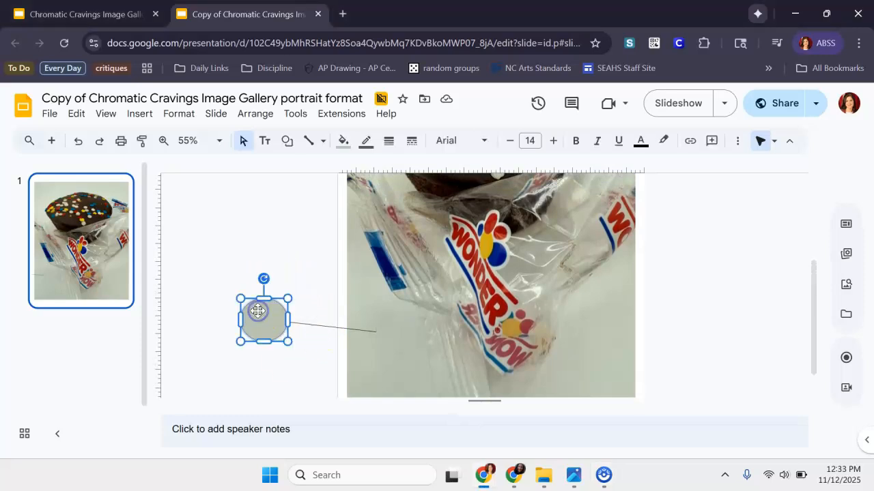
{"action": "left_click", "coordinate": [343, 141]}
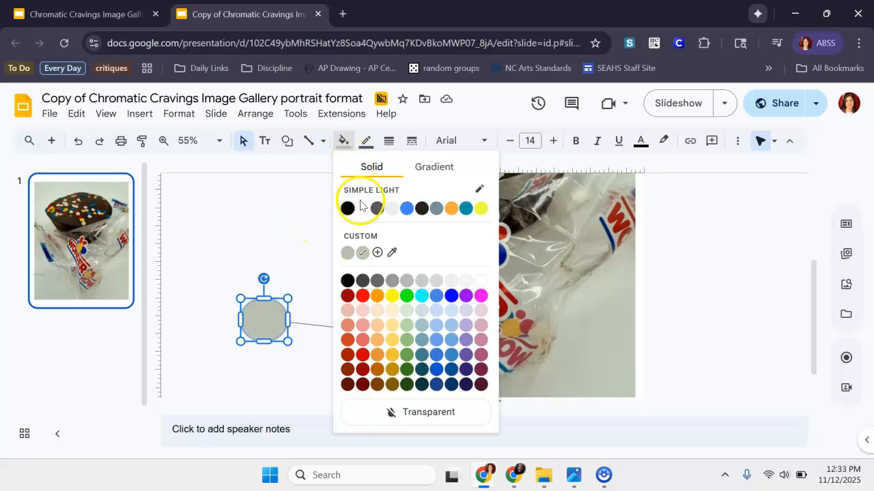
{"action": "left_click", "coordinate": [377, 253]}
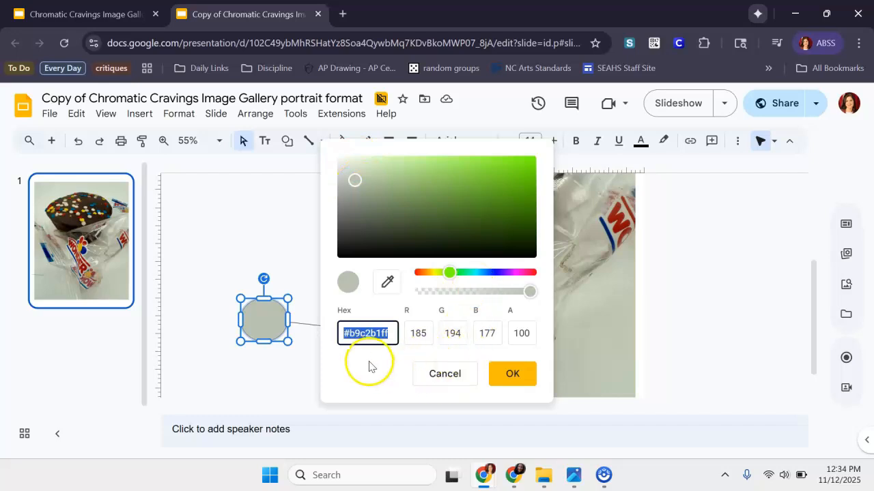
{"action": "left_click", "coordinate": [446, 380]}
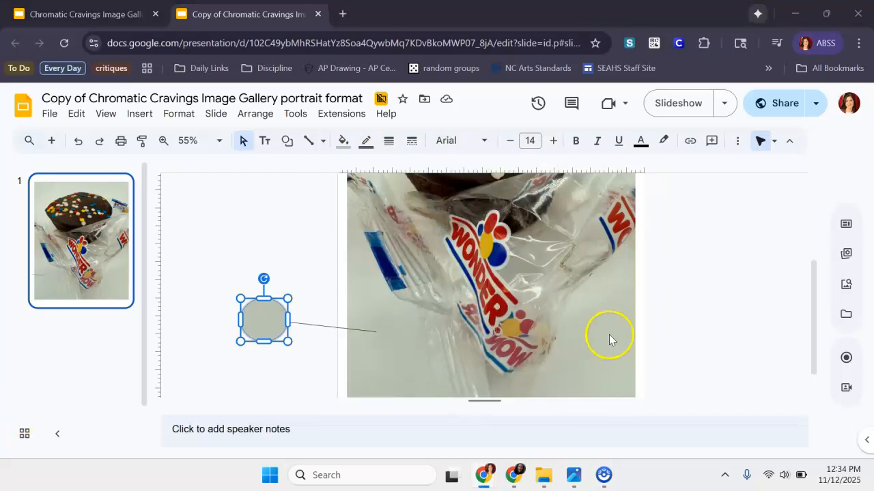
{"action": "left_click", "coordinate": [704, 331]}
- Duplicate the gray circle with its line and move the copy onto the upper part of the photo, with the line's end on the chocolate
{"action": "scroll", "coordinate": [706, 333], "scroll_direction": "down", "scroll_amount": 2}
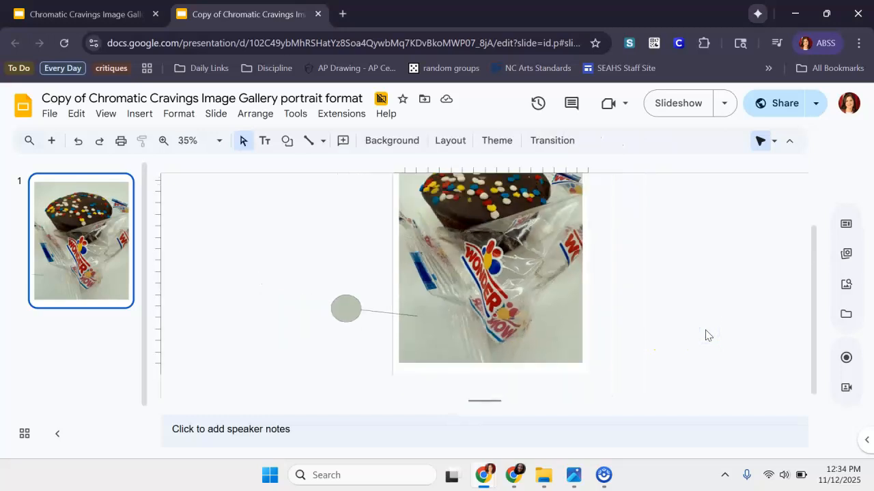
{"action": "scroll", "coordinate": [705, 334], "scroll_direction": "down", "scroll_amount": 1}
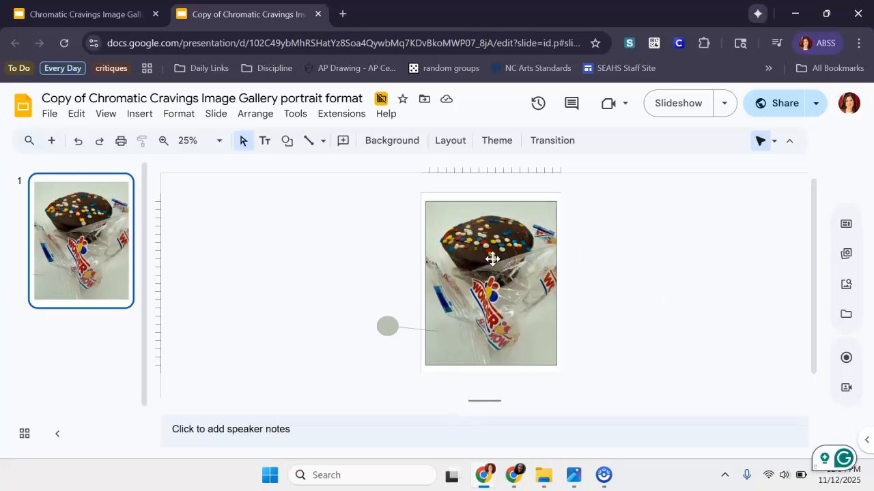
{"action": "scroll", "coordinate": [492, 258], "scroll_direction": "up", "scroll_amount": 4}
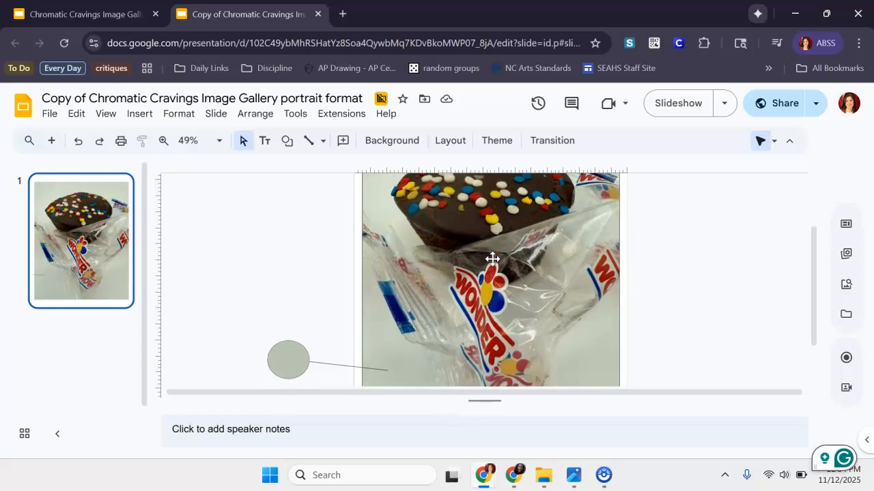
{"action": "left_click", "coordinate": [337, 363]}
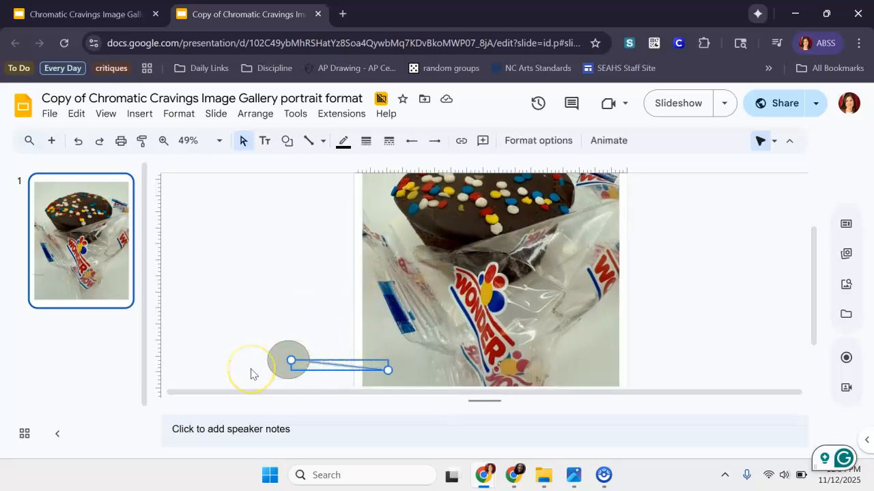
{"action": "left_click", "coordinate": [281, 348], "text": "shift"}
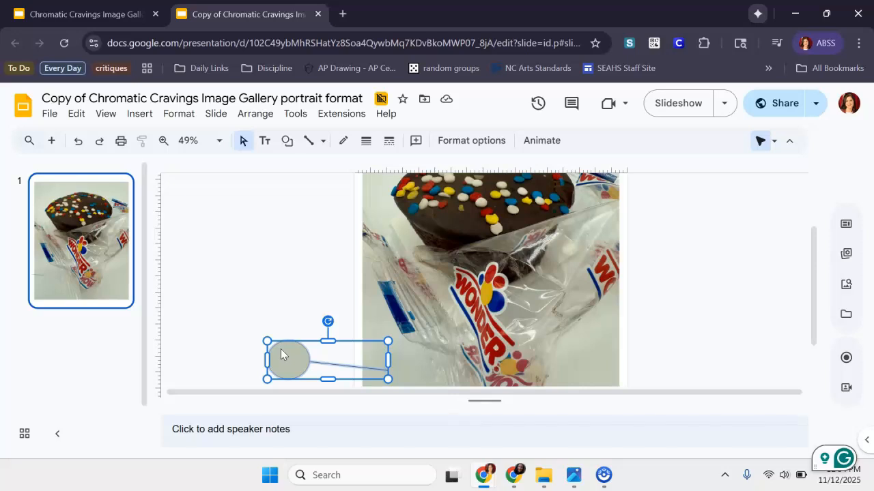
{"action": "key", "text": "ctrl+v"}
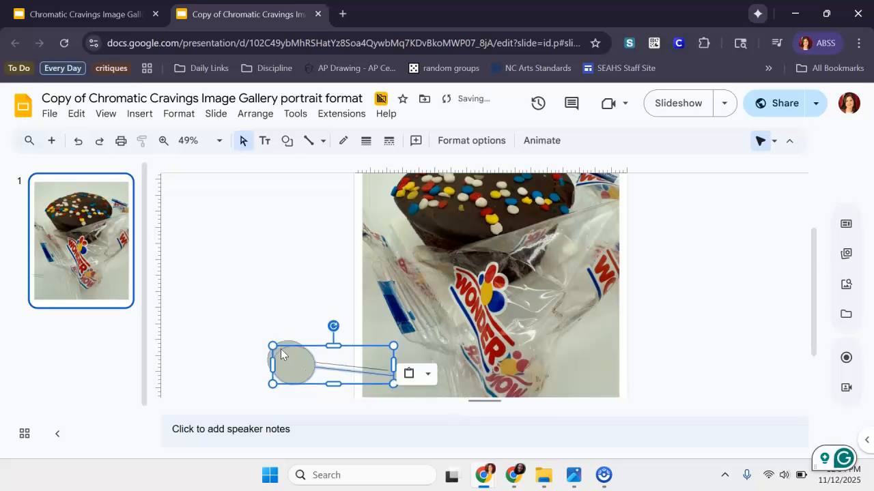
{"action": "left_click_drag", "start_coordinate": [288, 357], "coordinate": [282, 244]}
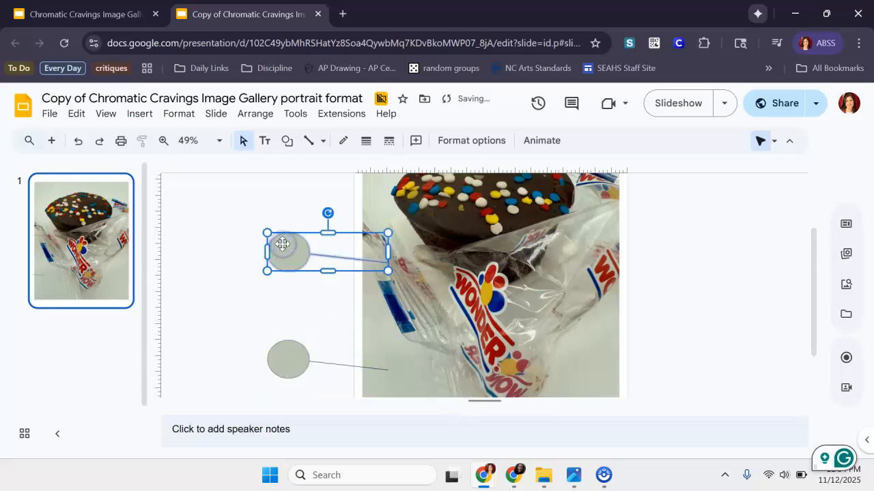
{"action": "scroll", "coordinate": [282, 244], "scroll_direction": "up", "scroll_amount": 1}
{"action": "left_click", "coordinate": [279, 314]}
{"action": "left_click_drag", "start_coordinate": [285, 301], "coordinate": [406, 211]}
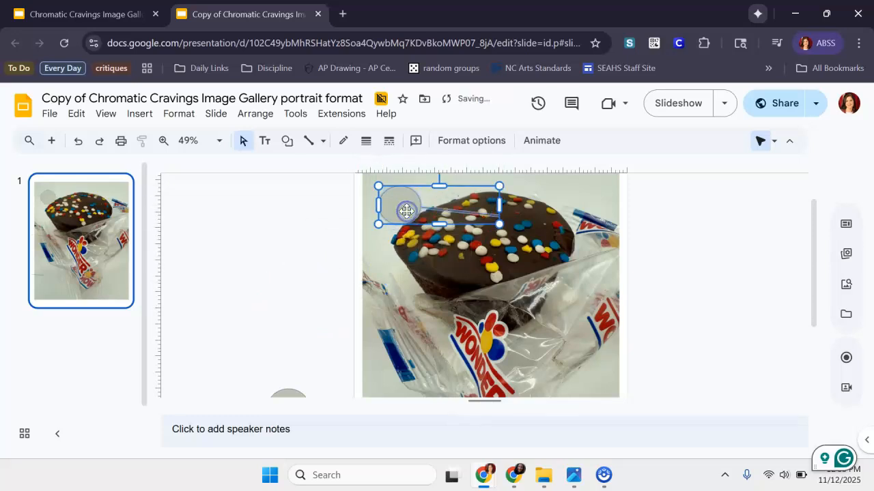
- Move the copied circle outside the slide beside the treat and extend its line outward to meet the circle
{"action": "left_click", "coordinate": [284, 239]}
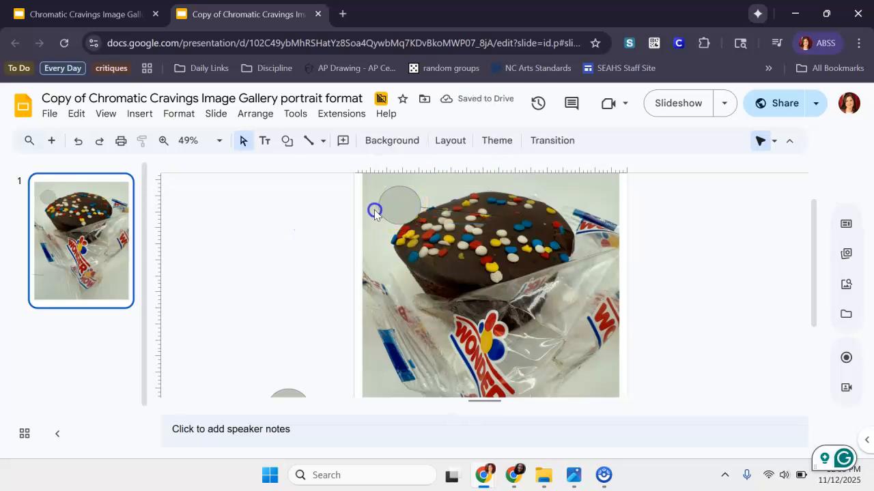
{"action": "left_click_drag", "start_coordinate": [375, 212], "coordinate": [291, 201]}
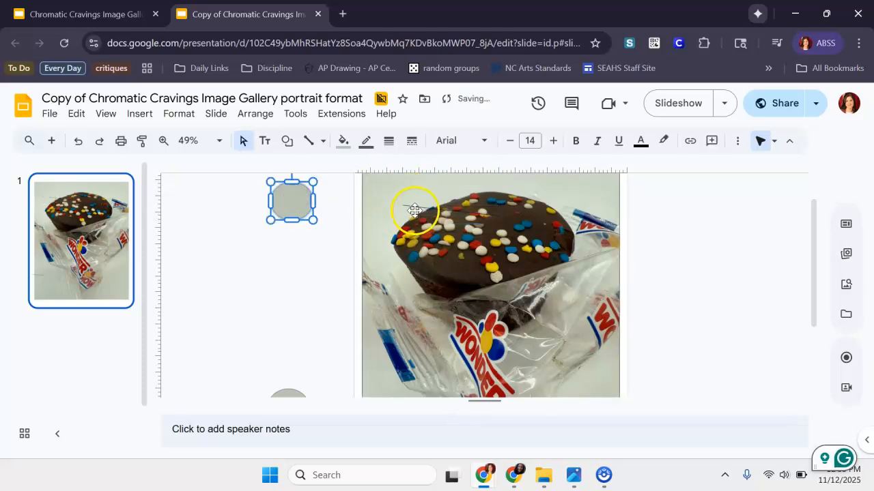
{"action": "left_click", "coordinate": [411, 204]}
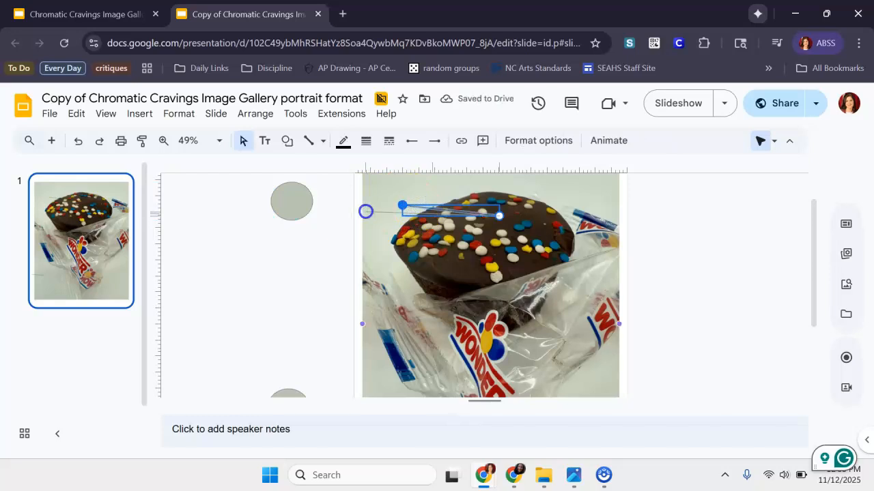
{"action": "left_click_drag", "start_coordinate": [366, 211], "coordinate": [306, 202]}
{"action": "left_click", "coordinate": [318, 244]}
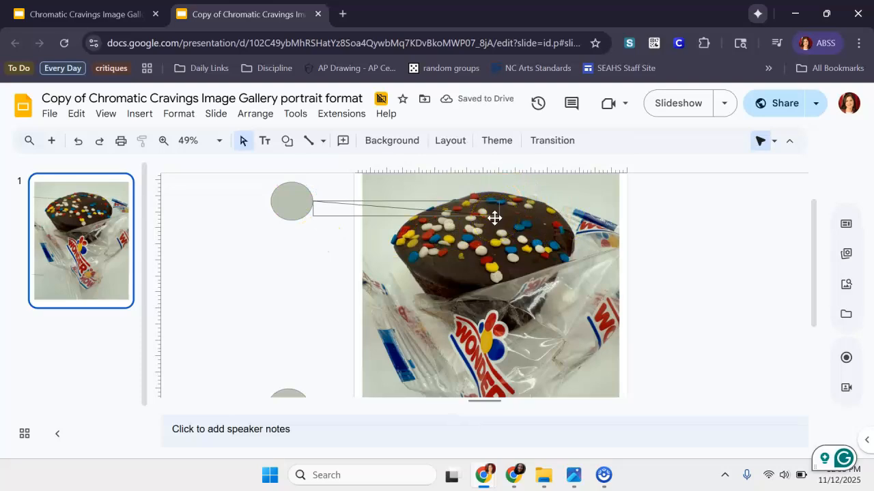
- Fill the upper circle with a custom brown sampled by eyedropper from the chocolate at the line's inner end
{"action": "scroll", "coordinate": [494, 218], "scroll_direction": "up", "scroll_amount": 3, "text": "ctrl"}
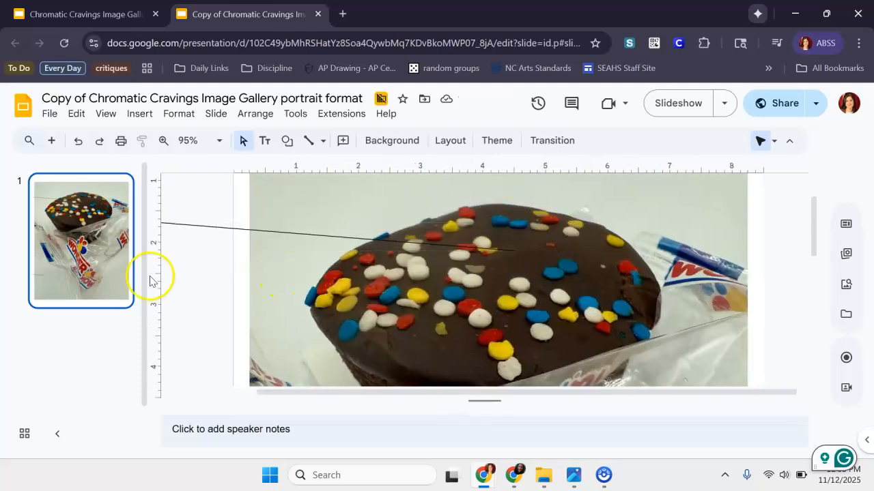
{"action": "scroll", "coordinate": [211, 284], "scroll_direction": "left", "scroll_amount": 3}
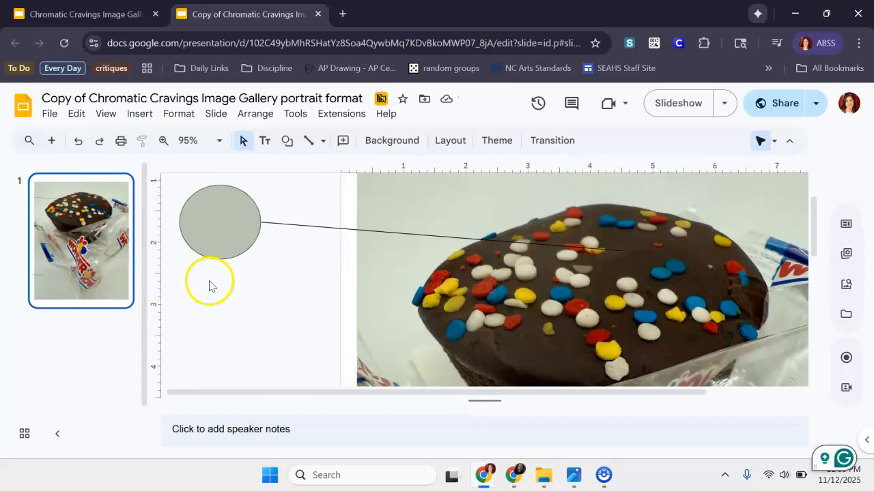
{"action": "left_click", "coordinate": [217, 215]}
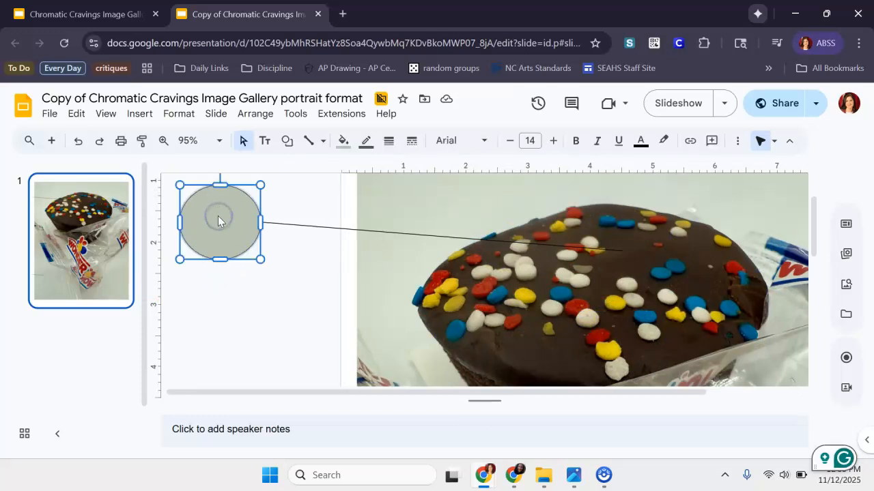
{"action": "left_click", "coordinate": [347, 142]}
{"action": "left_click", "coordinate": [392, 252]}
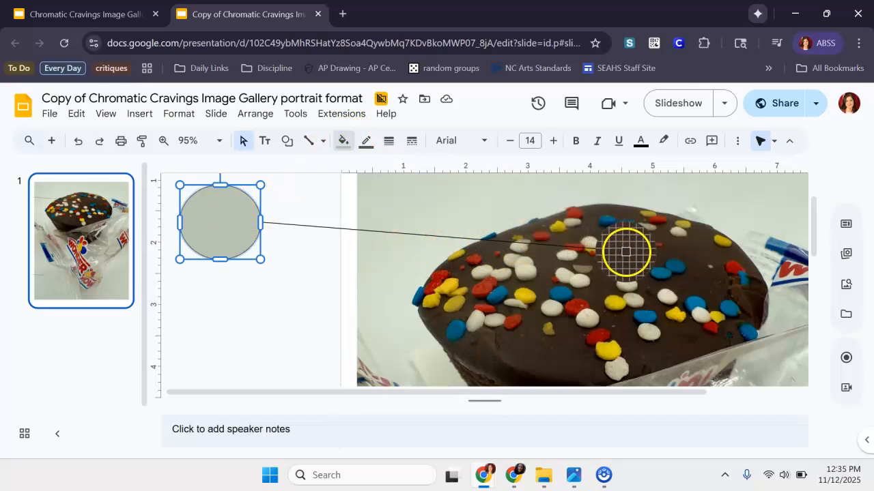
{"action": "left_click", "coordinate": [623, 251]}
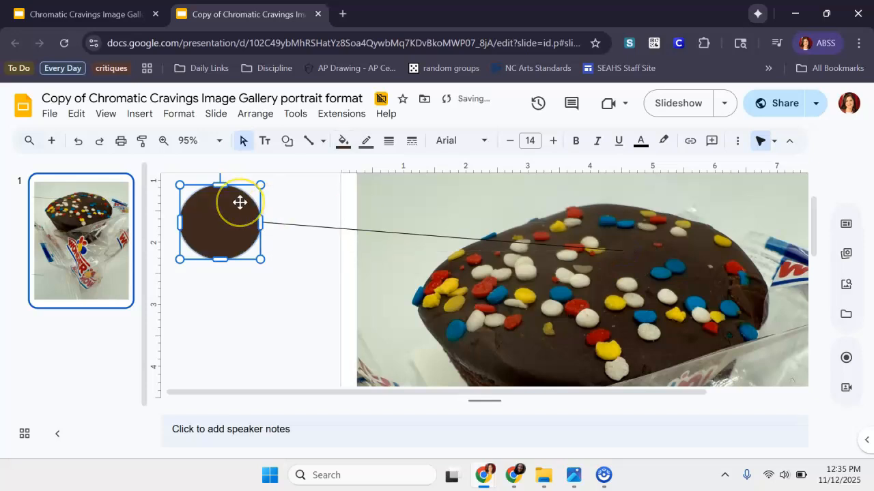
- Check the hex and RGB values of the upper circle's brown fill
{"action": "left_click", "coordinate": [342, 140]}
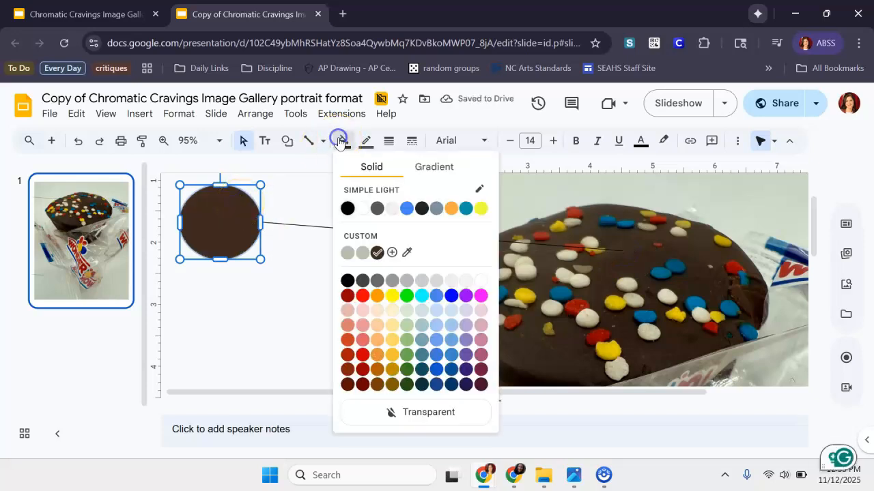
{"action": "left_click", "coordinate": [392, 253]}
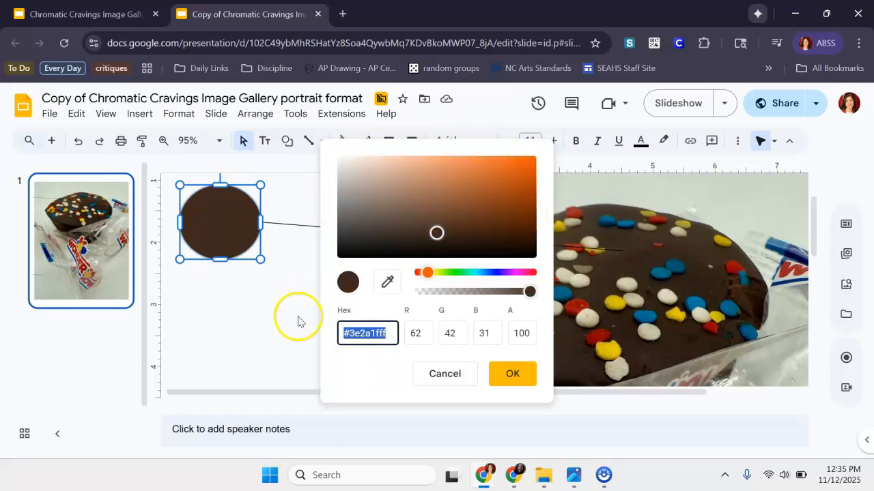
{"action": "left_click", "coordinate": [509, 381]}
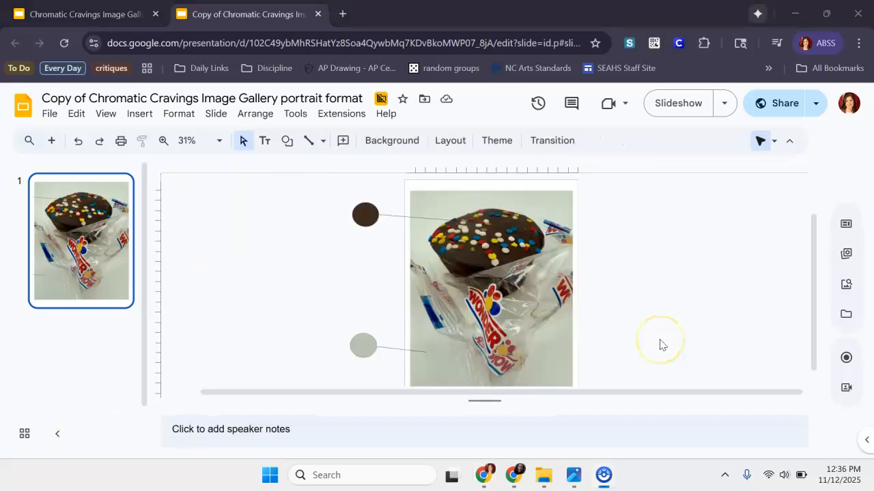
- Duplicate the lower gray circle with its line and move the copy to the photo's right edge over the clear wrapper
{"action": "scroll", "coordinate": [660, 340], "scroll_direction": "down", "scroll_amount": 1}
{"action": "scroll", "coordinate": [653, 318], "scroll_direction": "up", "scroll_amount": 1}
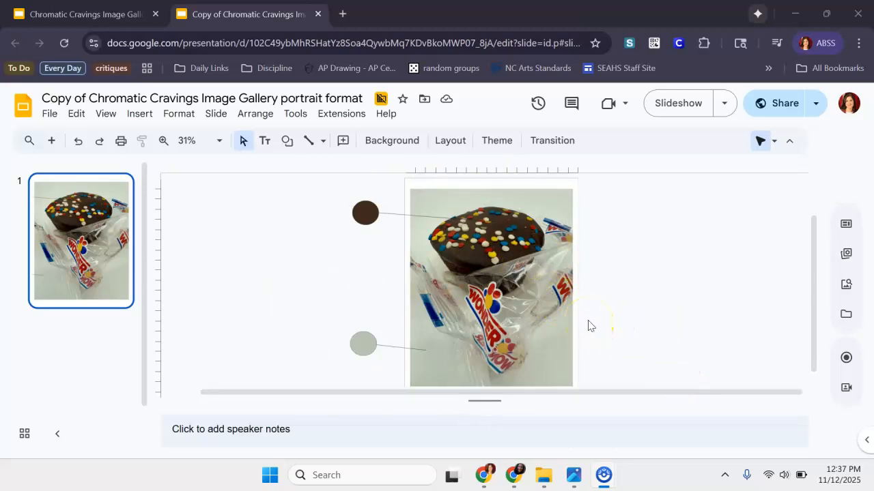
{"action": "scroll", "coordinate": [588, 326], "scroll_direction": "down", "scroll_amount": 1}
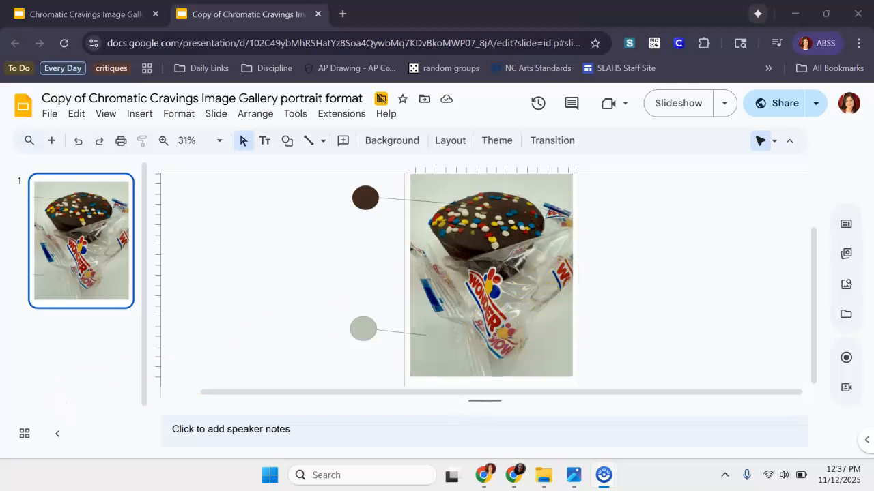
{"action": "left_click", "coordinate": [362, 333]}
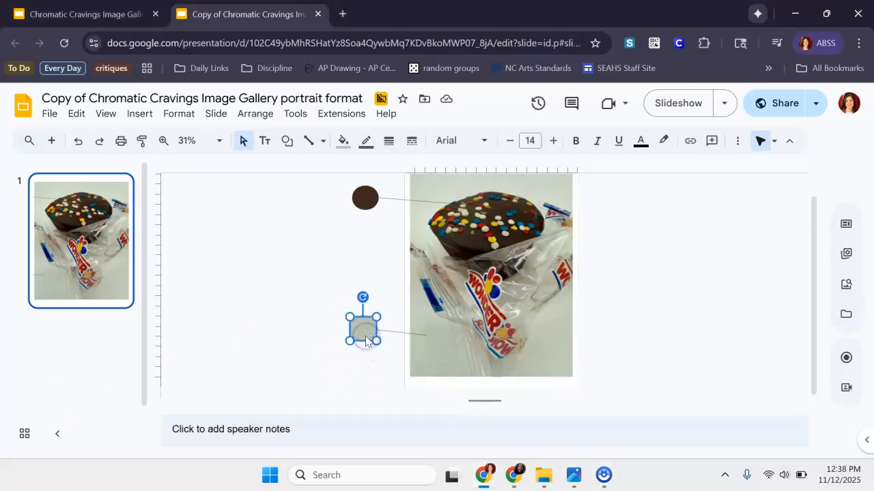
{"action": "left_click", "coordinate": [398, 334], "text": "shift"}
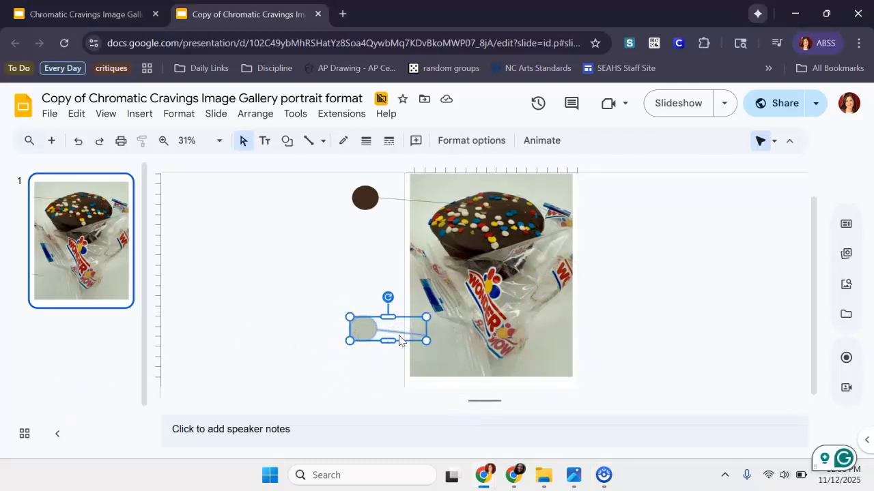
{"action": "key", "text": "ctrl+v"}
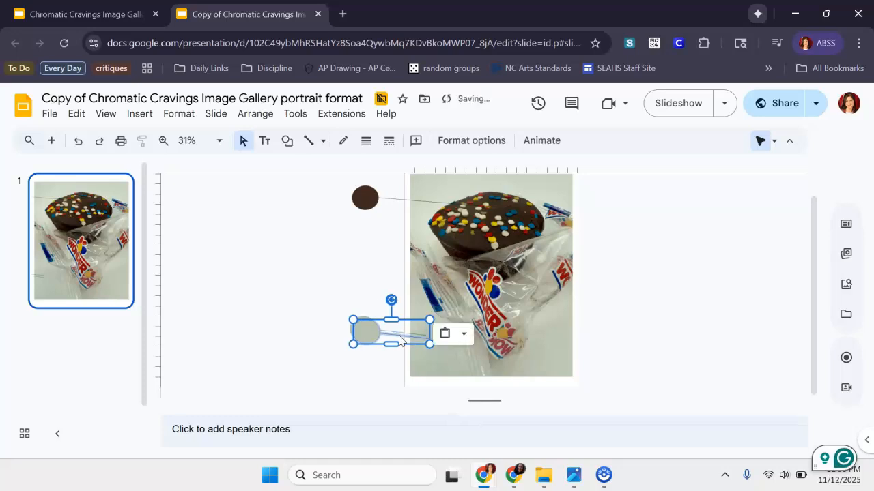
{"action": "left_click_drag", "start_coordinate": [393, 332], "coordinate": [567, 275]}
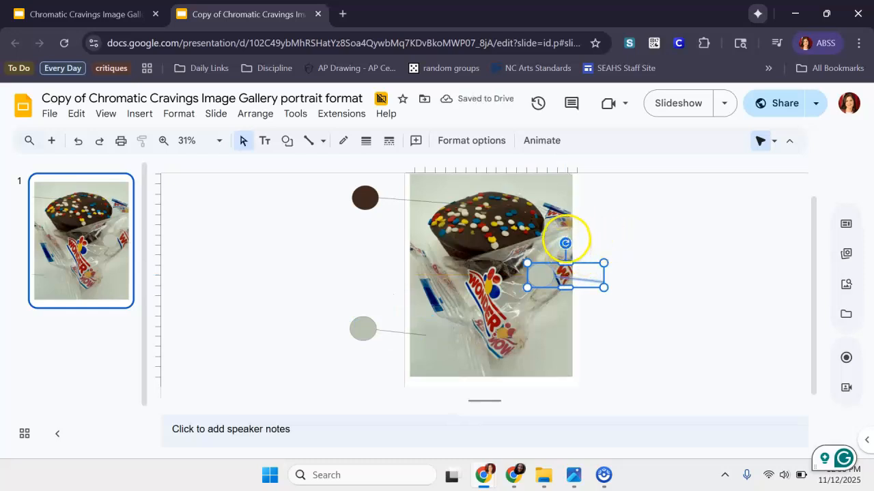
- Rotate the new circle and line about 168° so the circle faces outward, and place the line's inner end beside the WONDER logo
{"action": "left_click_drag", "start_coordinate": [565, 242], "coordinate": [585, 367]}
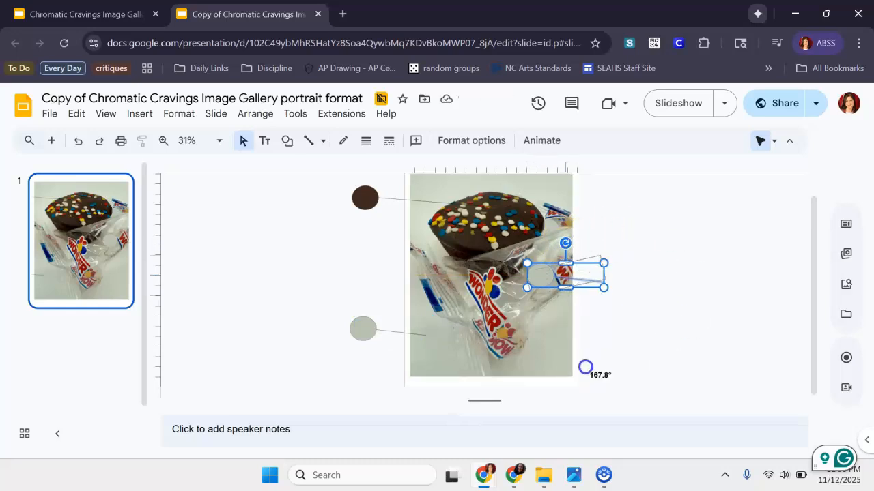
{"action": "left_click", "coordinate": [585, 273]}
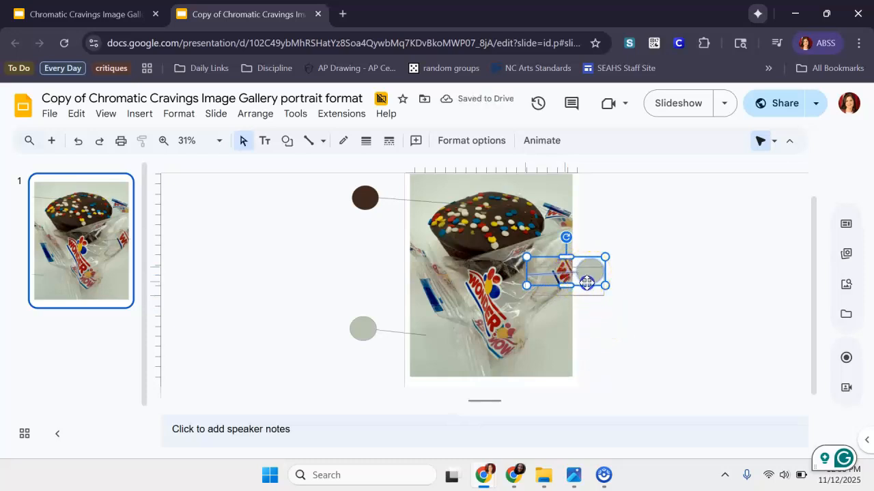
{"action": "mouse_move", "coordinate": [575, 295]}
{"action": "left_mouse_down"}
{"action": "mouse_move", "coordinate": [567, 297]}
{"action": "mouse_move", "coordinate": [583, 294]}
{"action": "mouse_move", "coordinate": [566, 295]}
{"action": "mouse_move", "coordinate": [628, 328]}
{"action": "mouse_move", "coordinate": [569, 292]}
{"action": "left_mouse_up"}
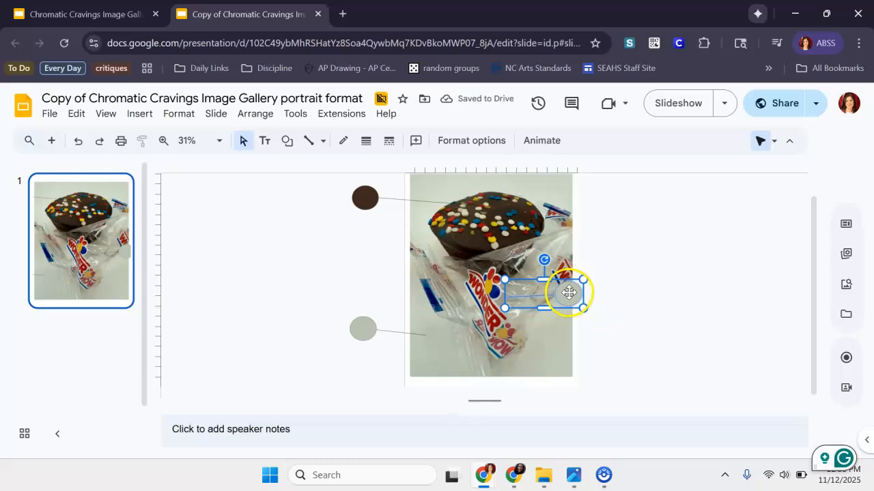
{"action": "left_click", "coordinate": [636, 299]}
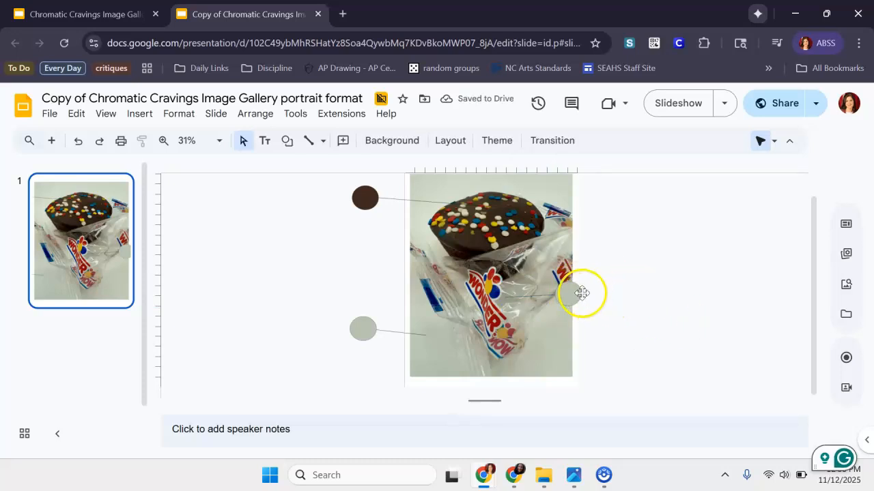
- Move the new gray circle off the photo into the blank area beside it, and extend its line to meet the circle
{"action": "left_click_drag", "start_coordinate": [575, 292], "coordinate": [621, 294]}
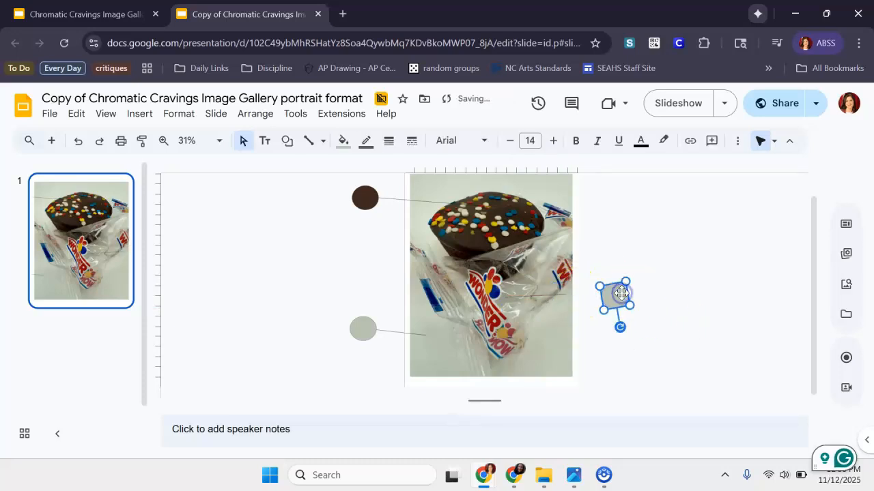
{"action": "left_click", "coordinate": [565, 296]}
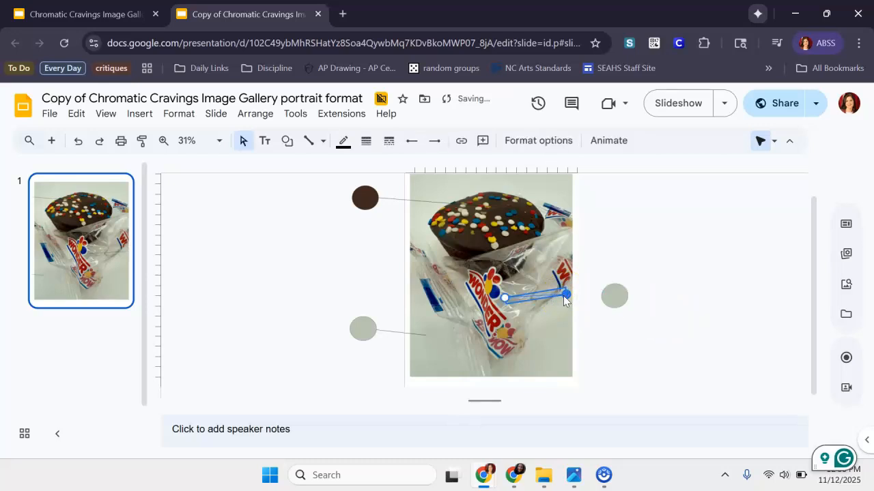
{"action": "left_click_drag", "start_coordinate": [563, 295], "coordinate": [604, 294]}
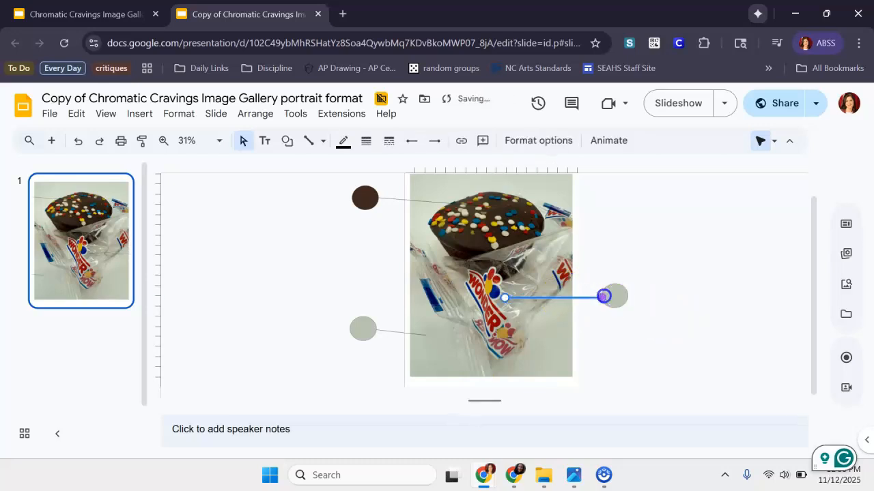
{"action": "left_click", "coordinate": [614, 352]}
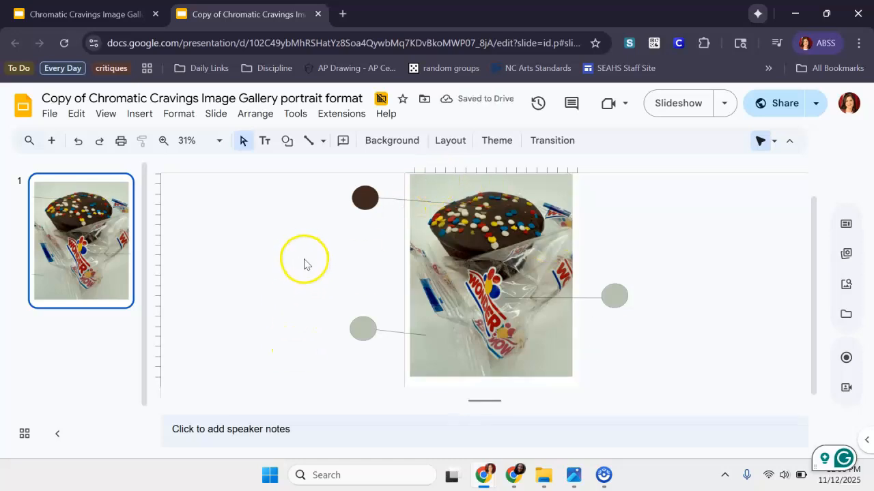
- Fill the new circle beside the photo with a custom gray sampled by eyedropper from the wrapper at the line's inner end
{"action": "left_click", "coordinate": [614, 296]}
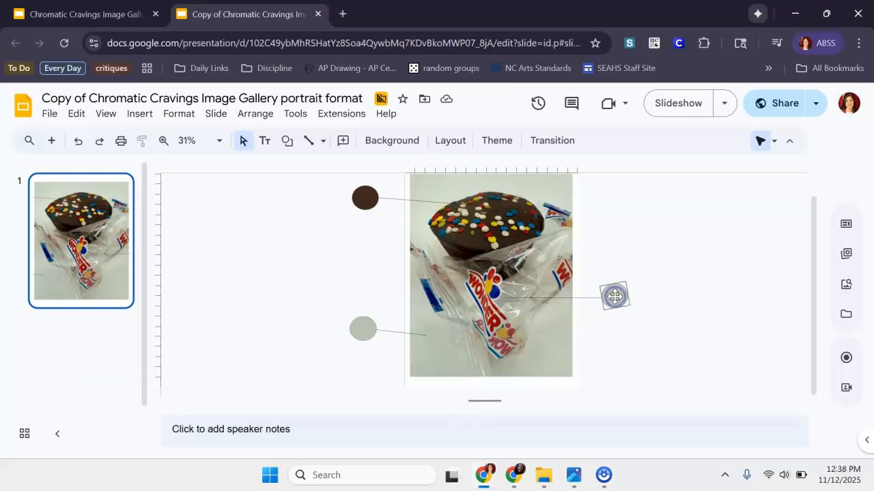
{"action": "left_click", "coordinate": [343, 141]}
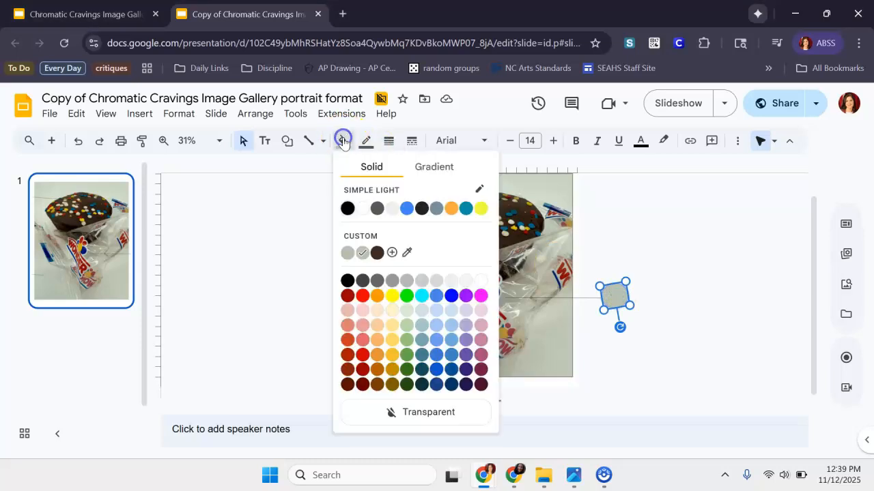
{"action": "left_click", "coordinate": [407, 252]}
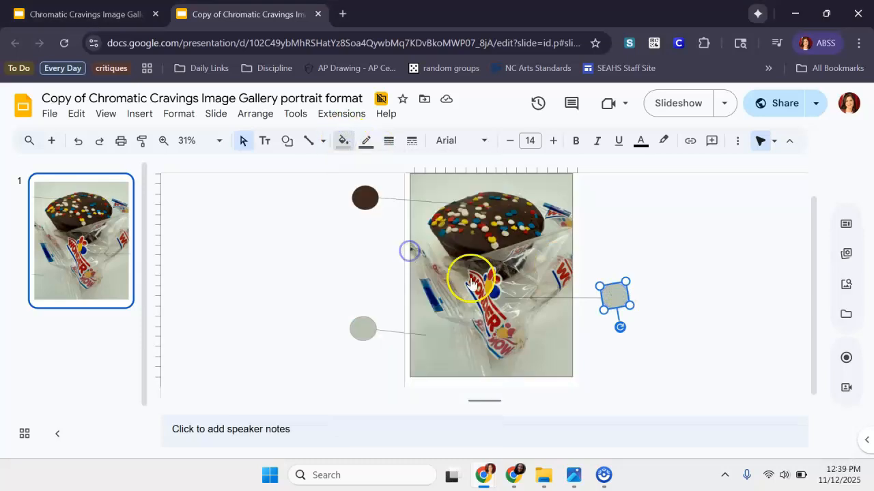
{"action": "left_click", "coordinate": [501, 298]}
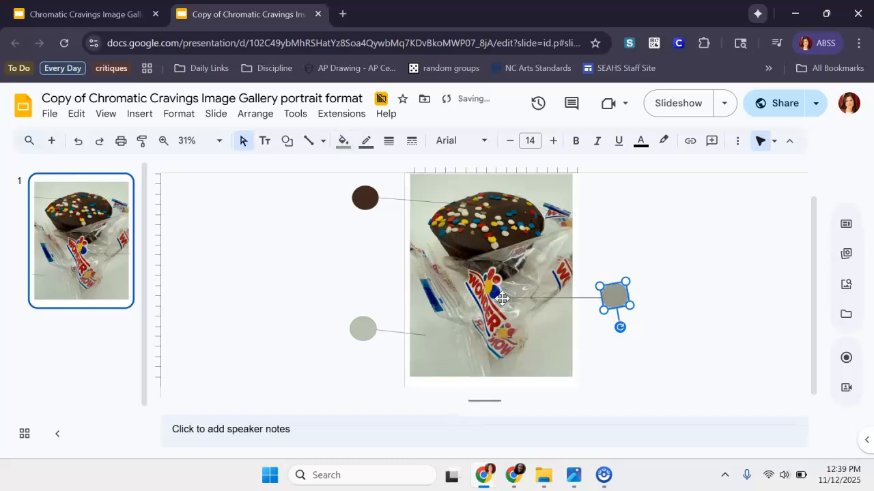
{"action": "left_click", "coordinate": [668, 294]}
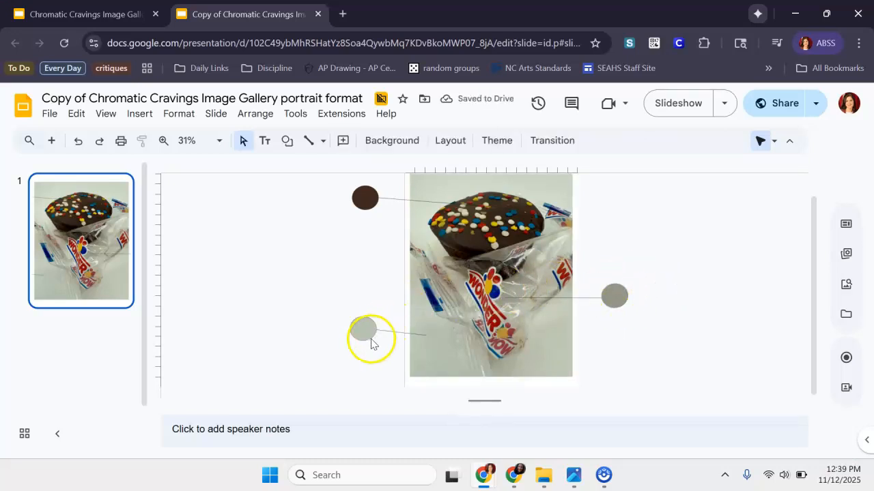
- Check the hex and RGB values of the wrapper-gray circle's fill
{"action": "left_click", "coordinate": [613, 301]}
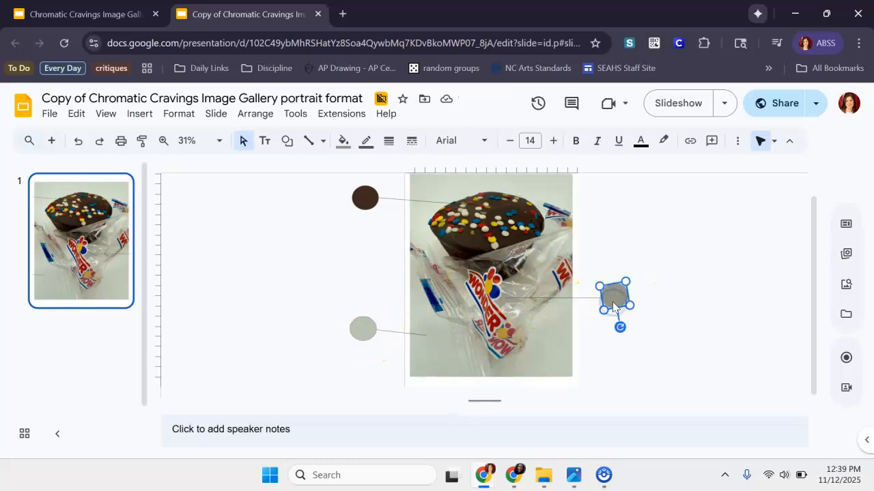
{"action": "left_click", "coordinate": [343, 141]}
{"action": "left_click", "coordinate": [407, 254]}
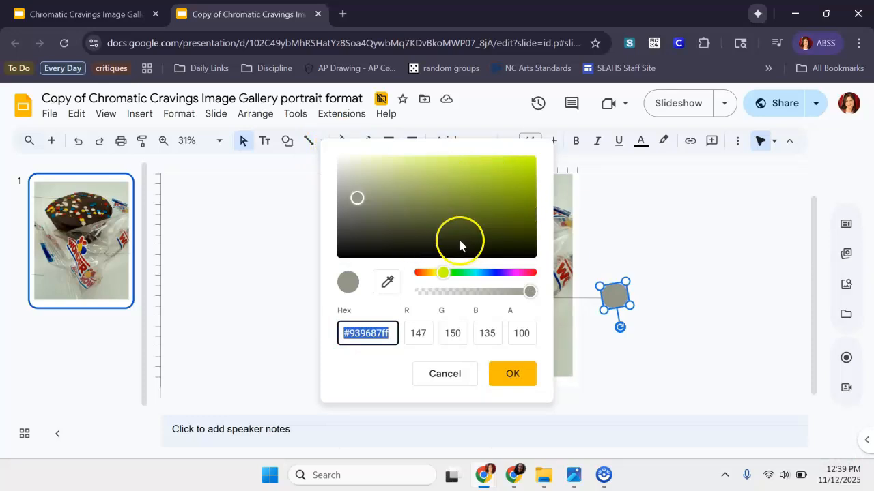
{"action": "left_click", "coordinate": [516, 376]}
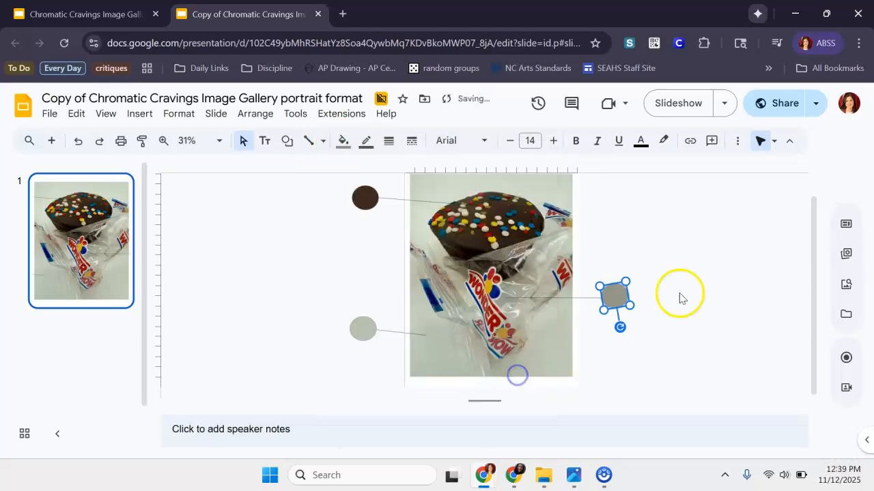
{"action": "left_click", "coordinate": [647, 275]}
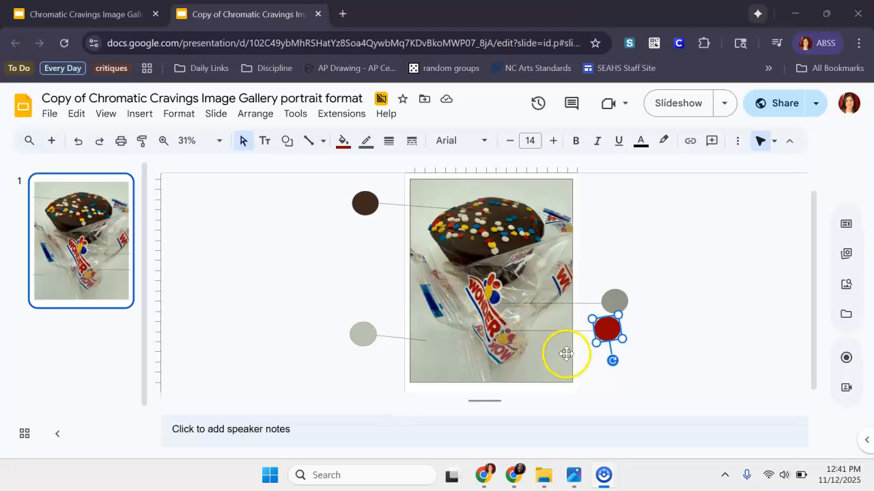
- Check the hex and RGB values of the red circle's fill
{"action": "left_click", "coordinate": [605, 330]}
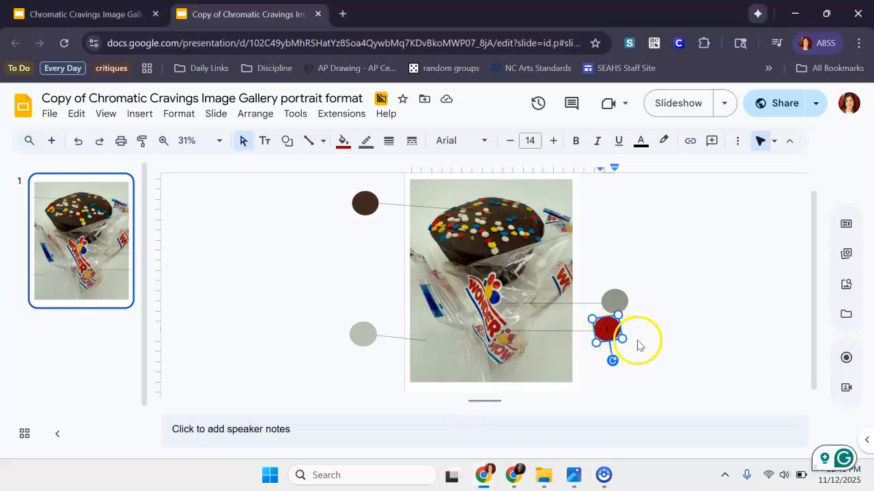
{"action": "left_click", "coordinate": [342, 141]}
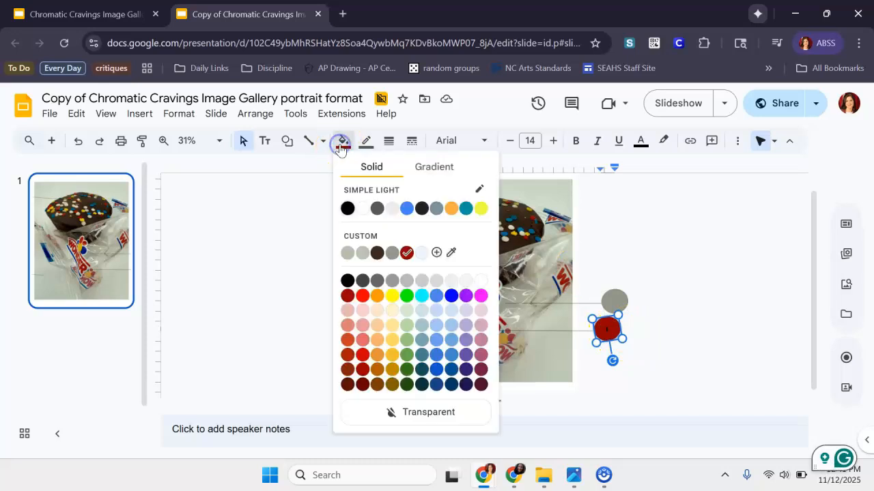
{"action": "left_click", "coordinate": [436, 252]}
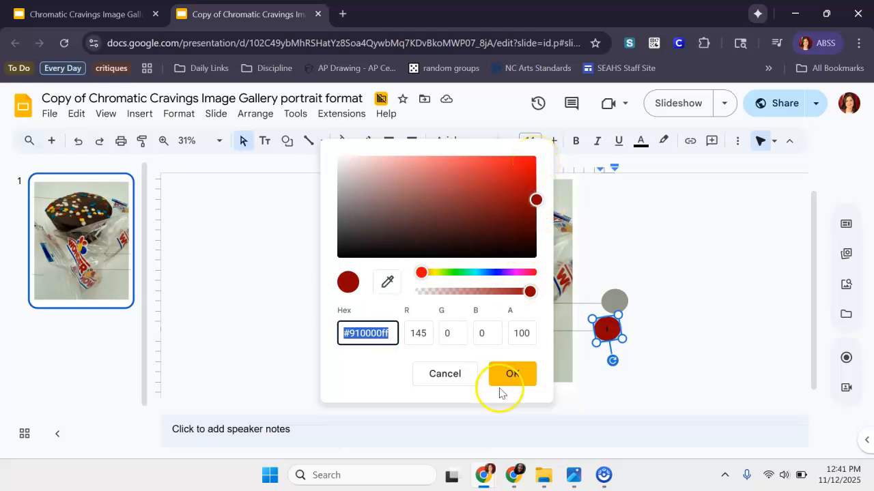
{"action": "left_click", "coordinate": [523, 374]}
{"action": "left_click", "coordinate": [676, 360]}
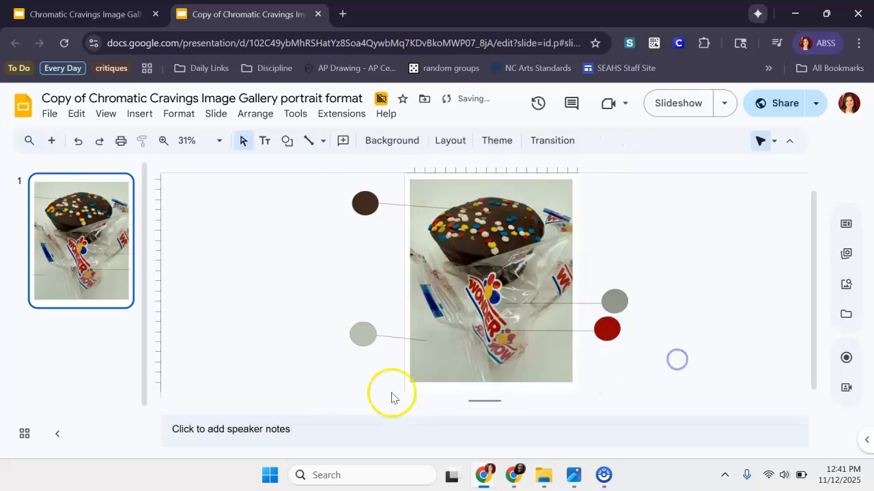
{"action": "left_click", "coordinate": [287, 274]}
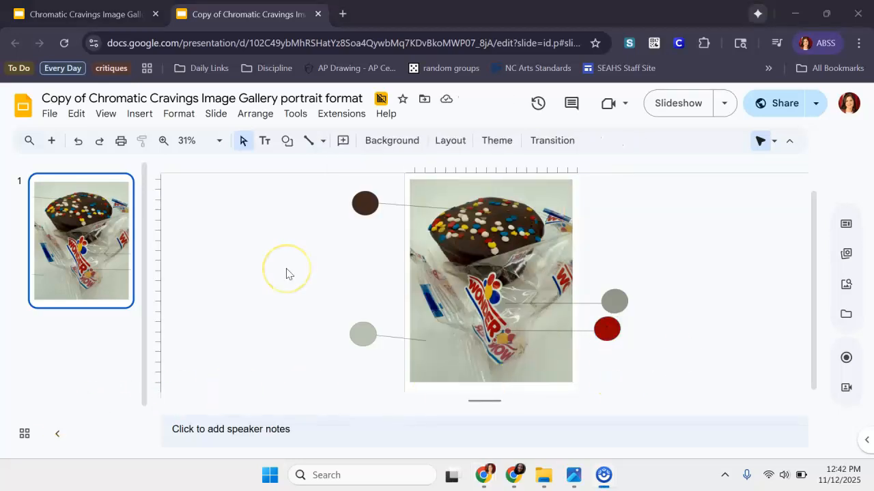